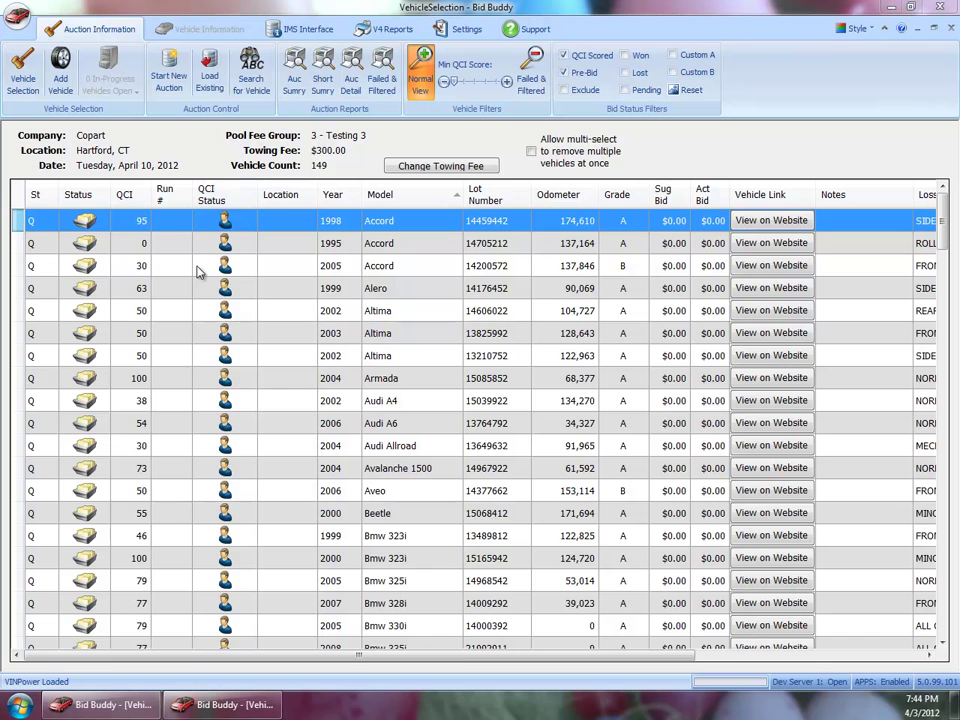
Review the auction list's remaining columns and the vehicle search criteria, including Auction Stock Number and Year/Make/Model, and close the search
{"action": "left_click_drag", "start_coordinate": [460, 658], "coordinate": [747, 655]}
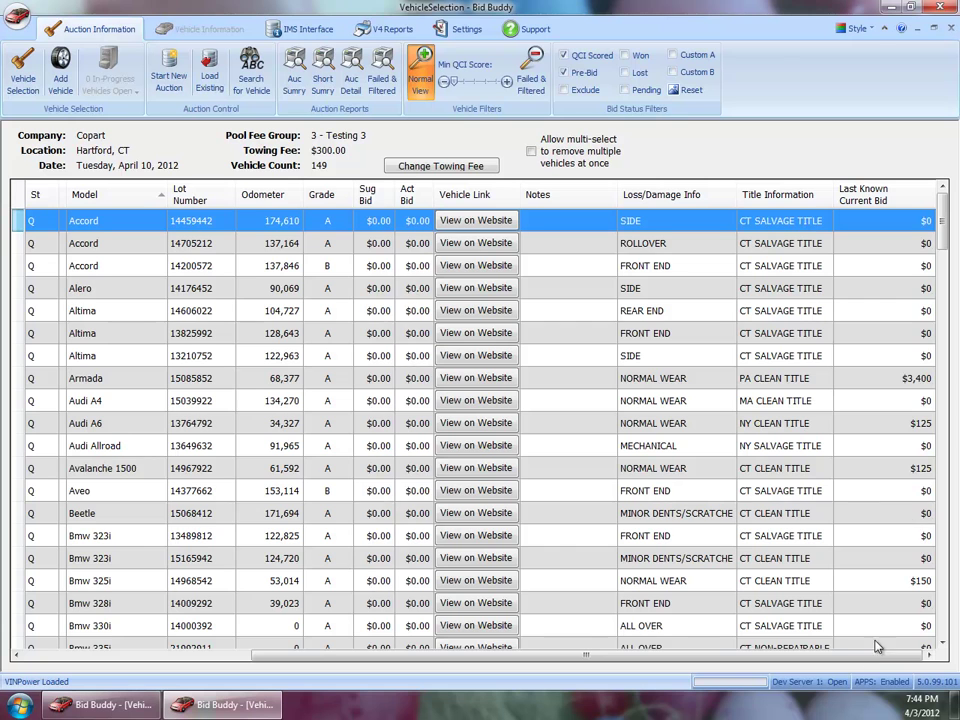
{"action": "left_click_drag", "start_coordinate": [857, 662], "coordinate": [627, 662]}
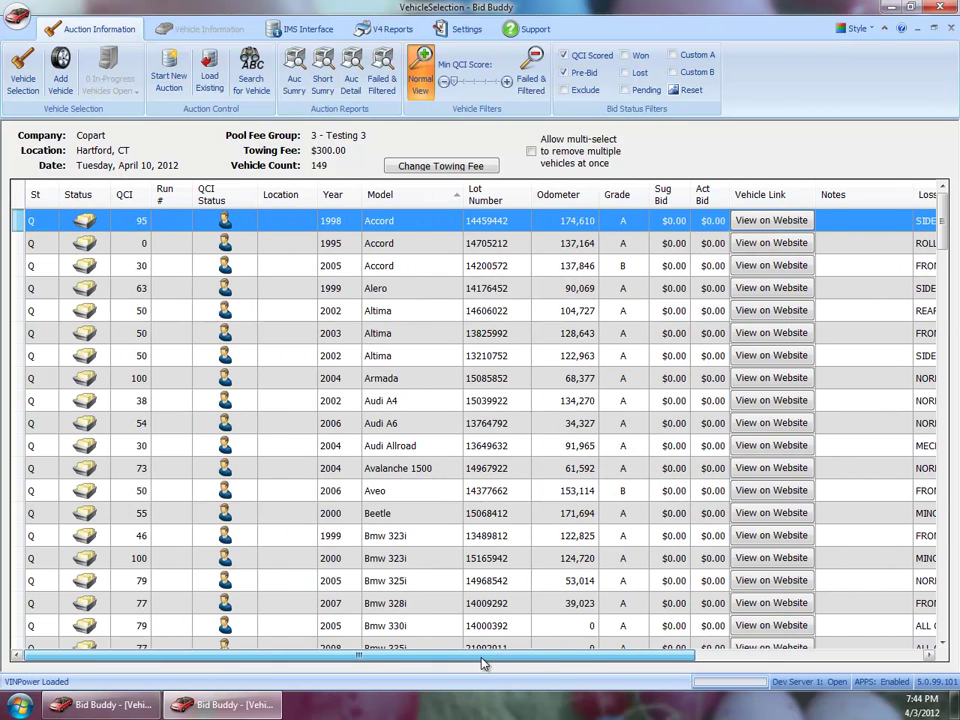
{"action": "left_click", "coordinate": [250, 68]}
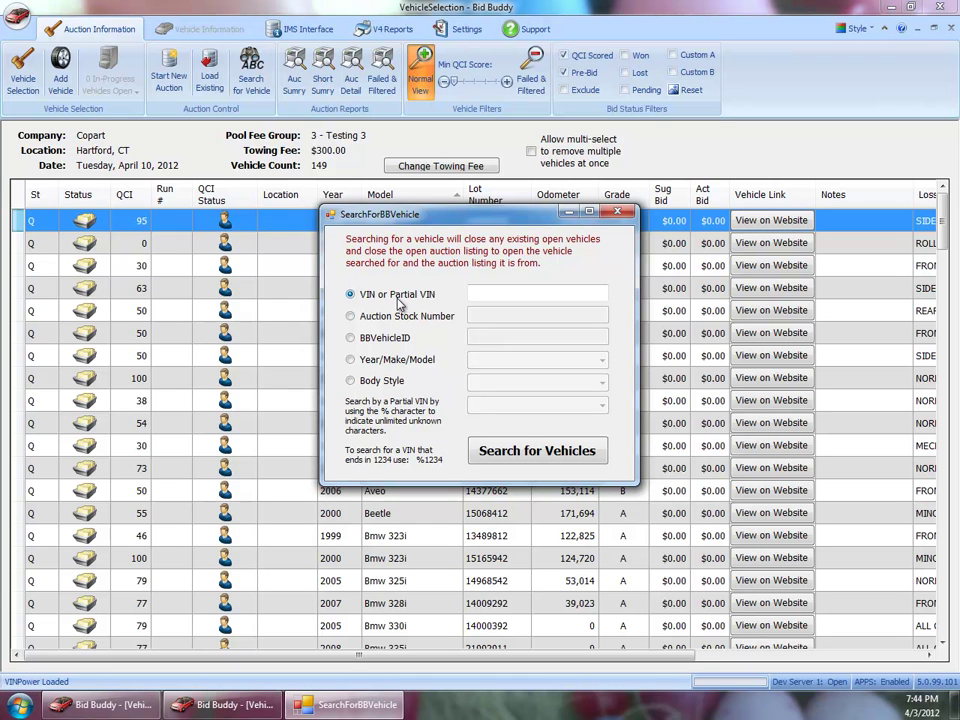
{"action": "left_click", "coordinate": [399, 337]}
{"action": "left_click", "coordinate": [407, 318]}
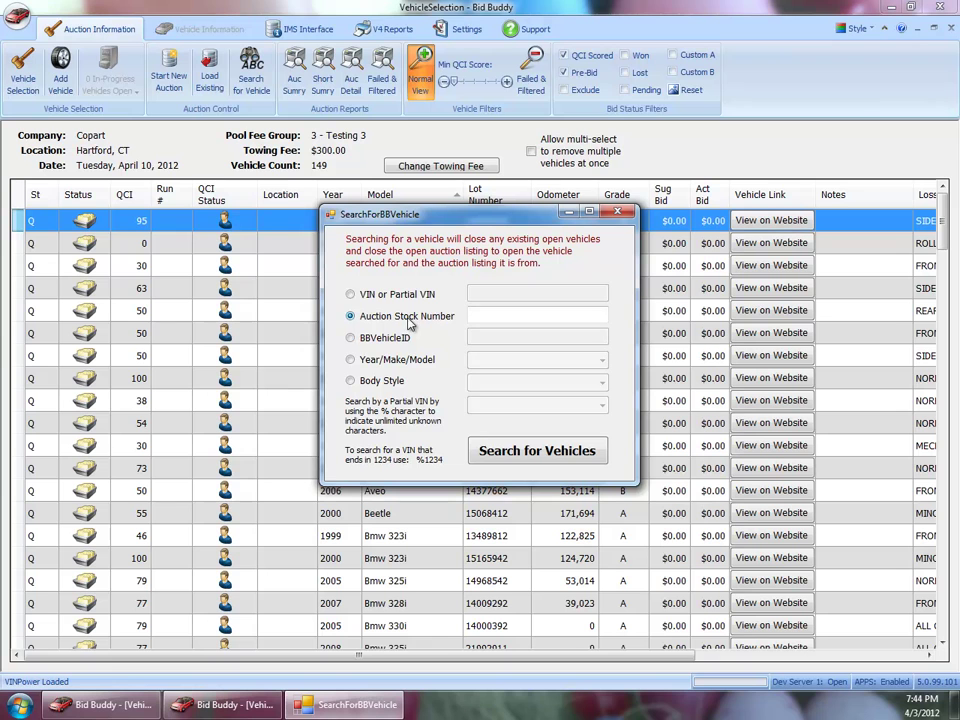
{"action": "left_click", "coordinate": [375, 359]}
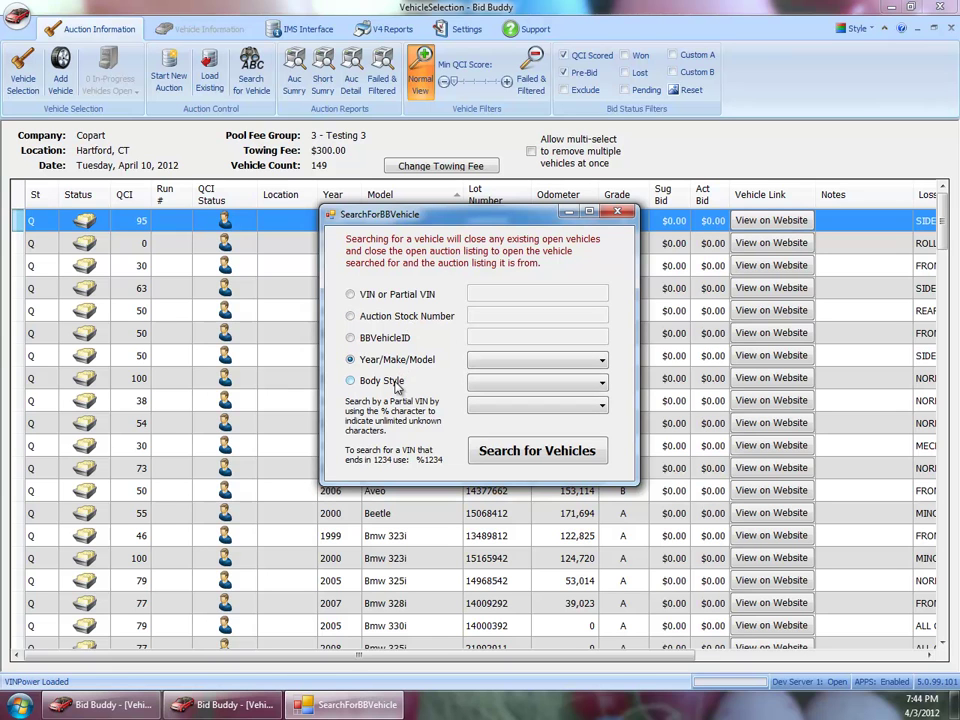
{"action": "left_click", "coordinate": [618, 213]}
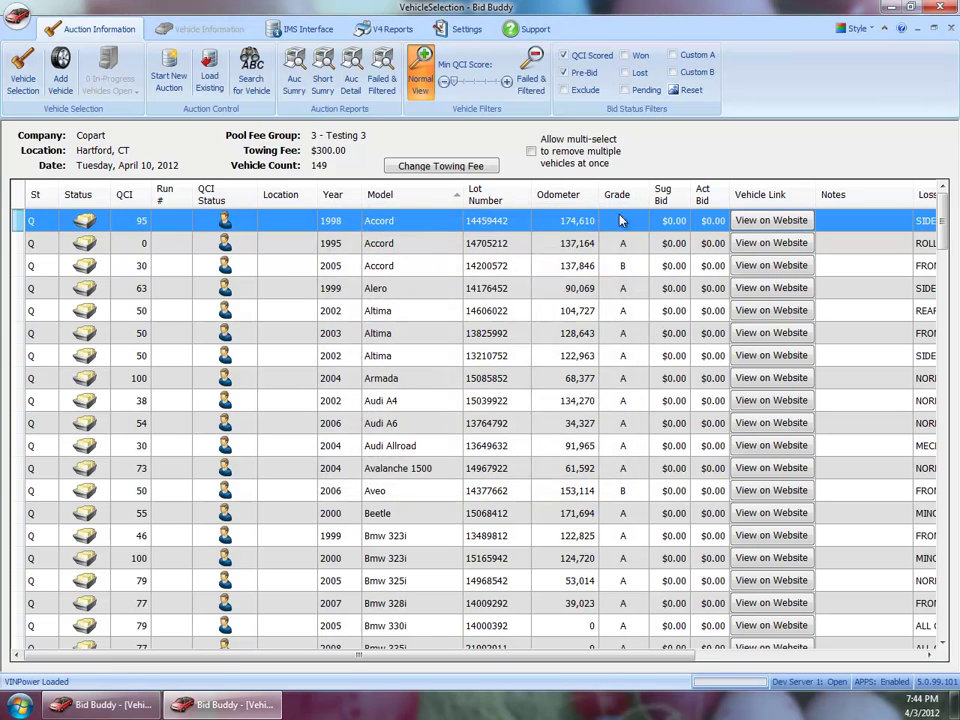
Search for previous bids of the Accord's year, make and model, and close the results
{"action": "right_click", "coordinate": [392, 267]}
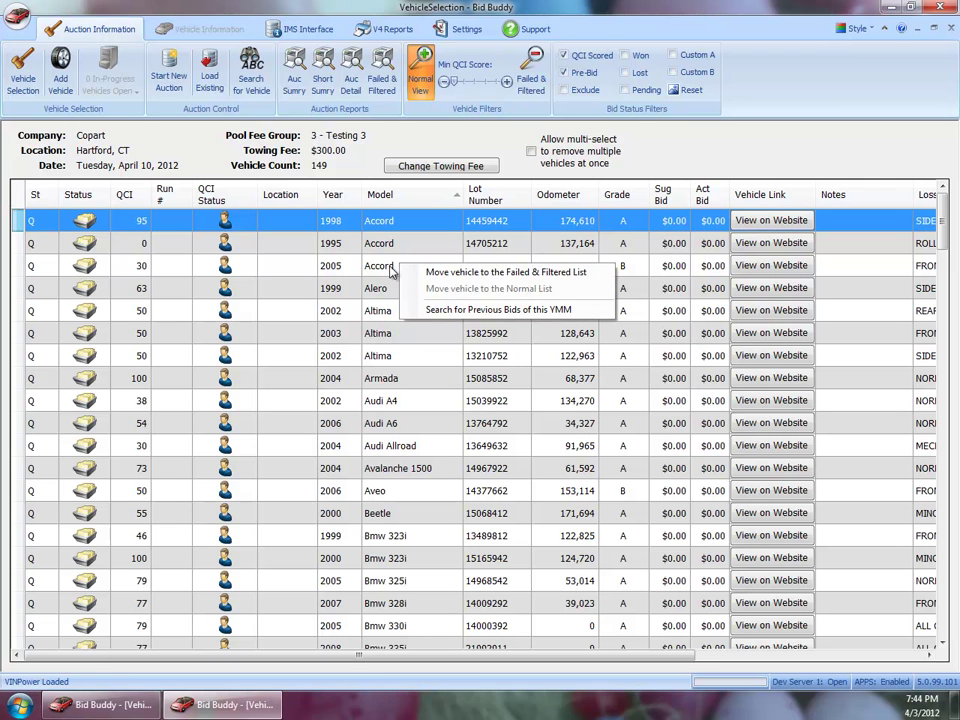
{"action": "left_click", "coordinate": [431, 312]}
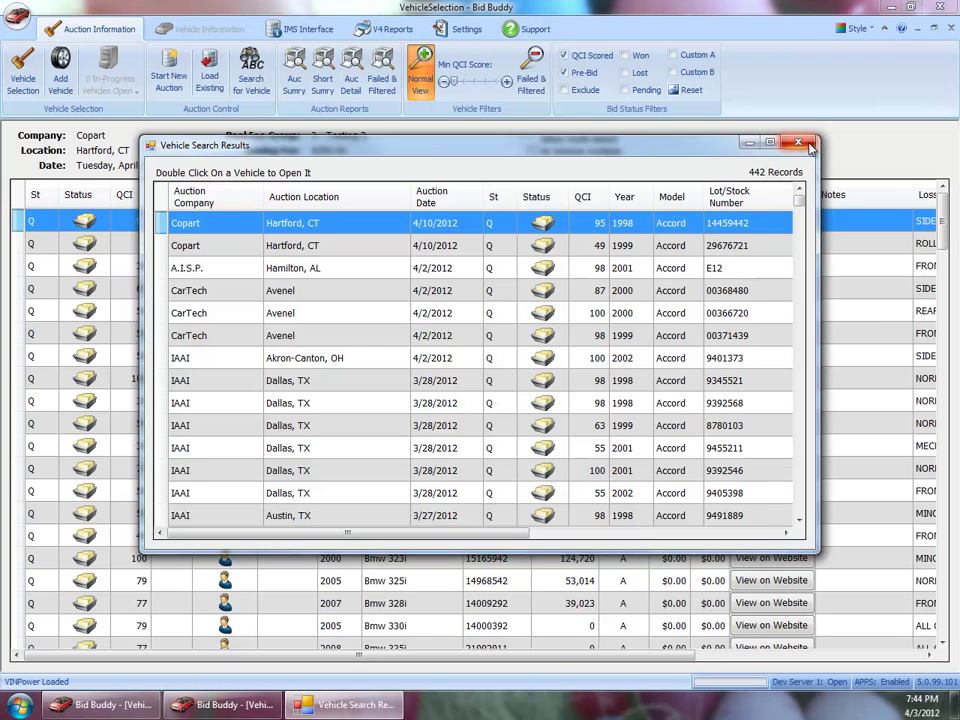
{"action": "left_click", "coordinate": [799, 143]}
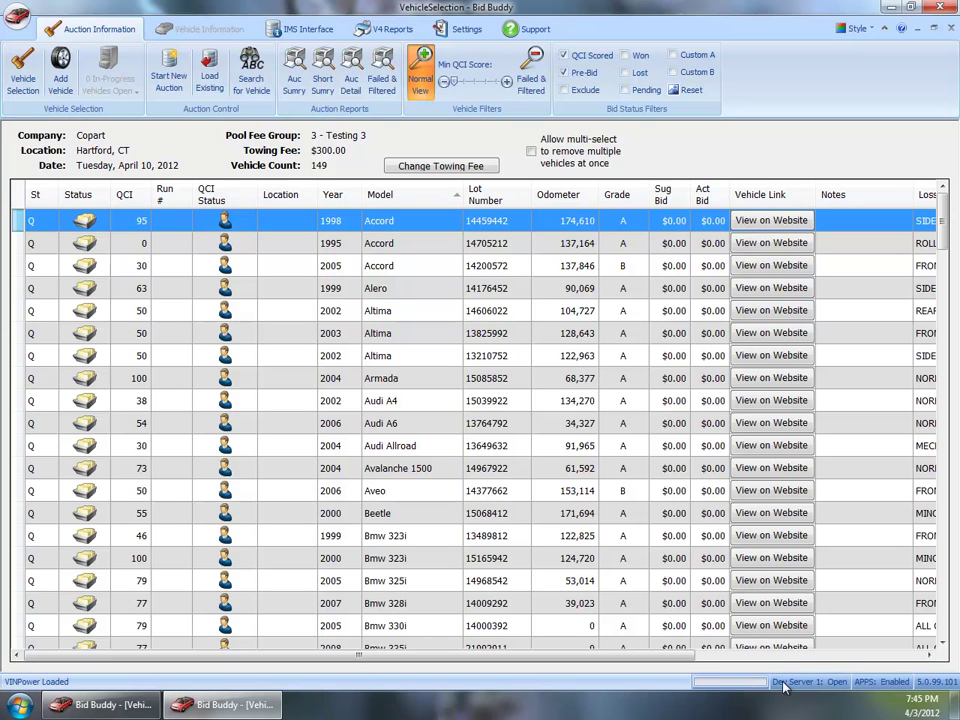
Compare the vehicle lists in both Bid Buddy windows, inspect the 1998 Accord's parts in the Dev Server 1 window and close it without saving
{"action": "left_click", "coordinate": [95, 705]}
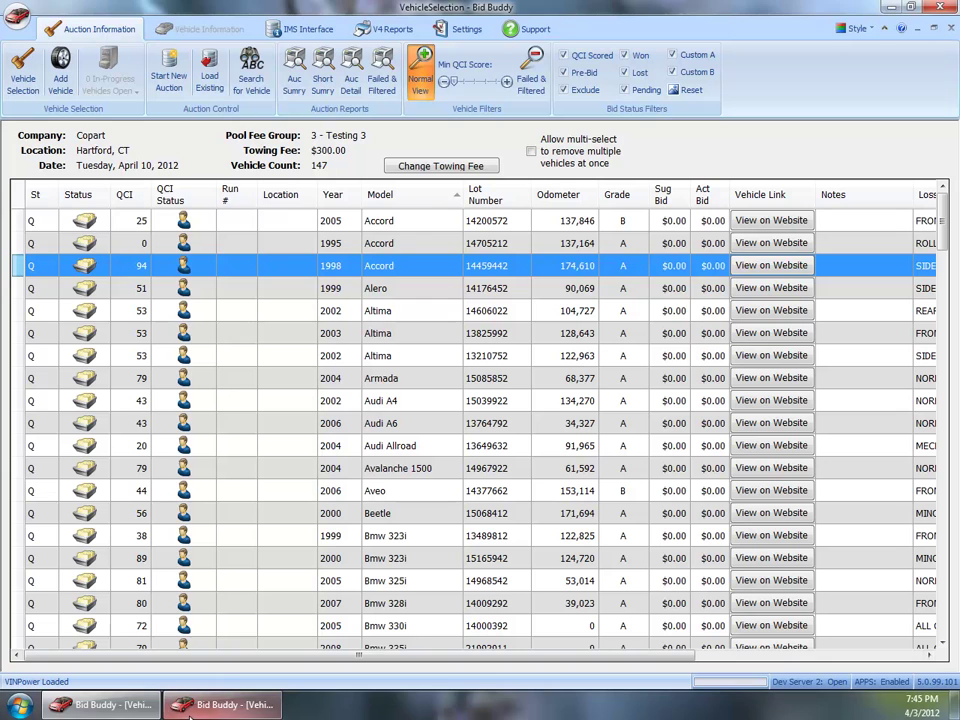
{"action": "left_click", "coordinate": [100, 705]}
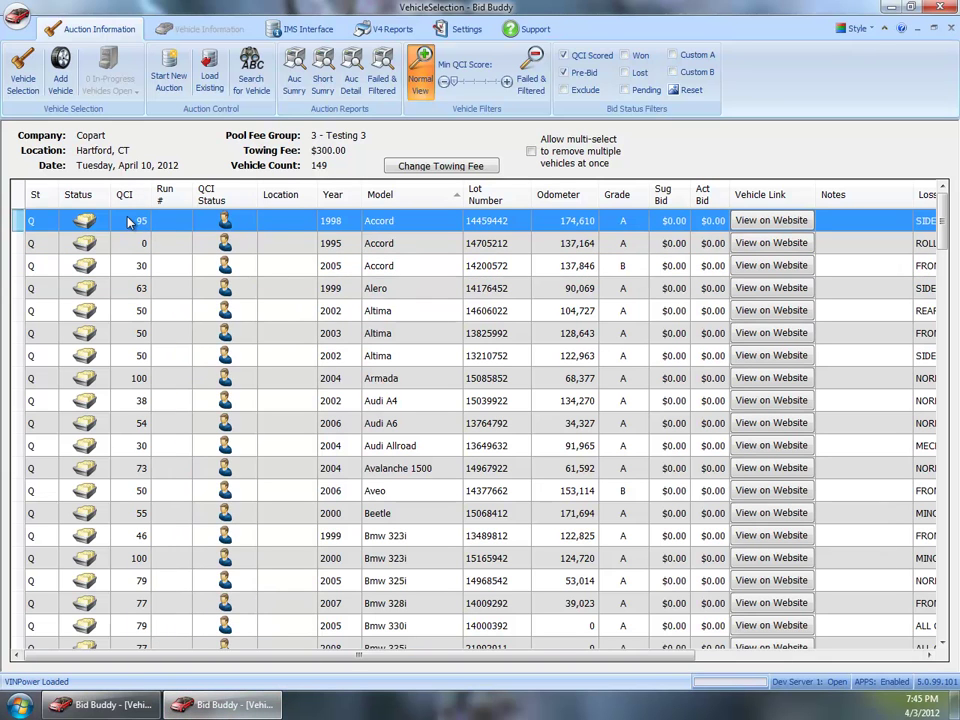
{"action": "double_click", "coordinate": [335, 221]}
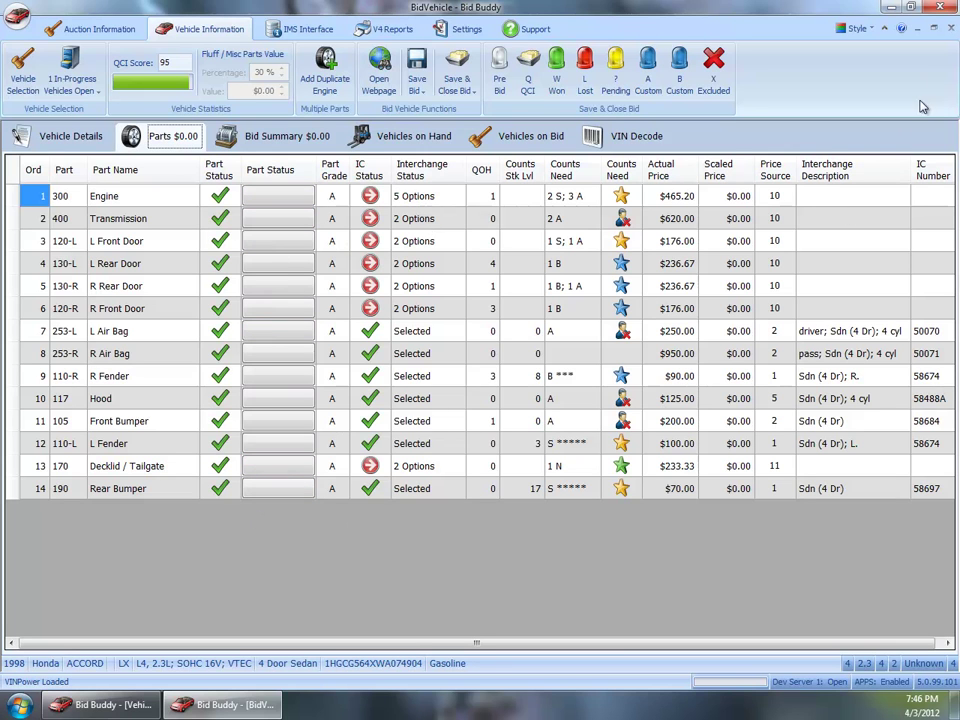
{"action": "left_click", "coordinate": [939, 7]}
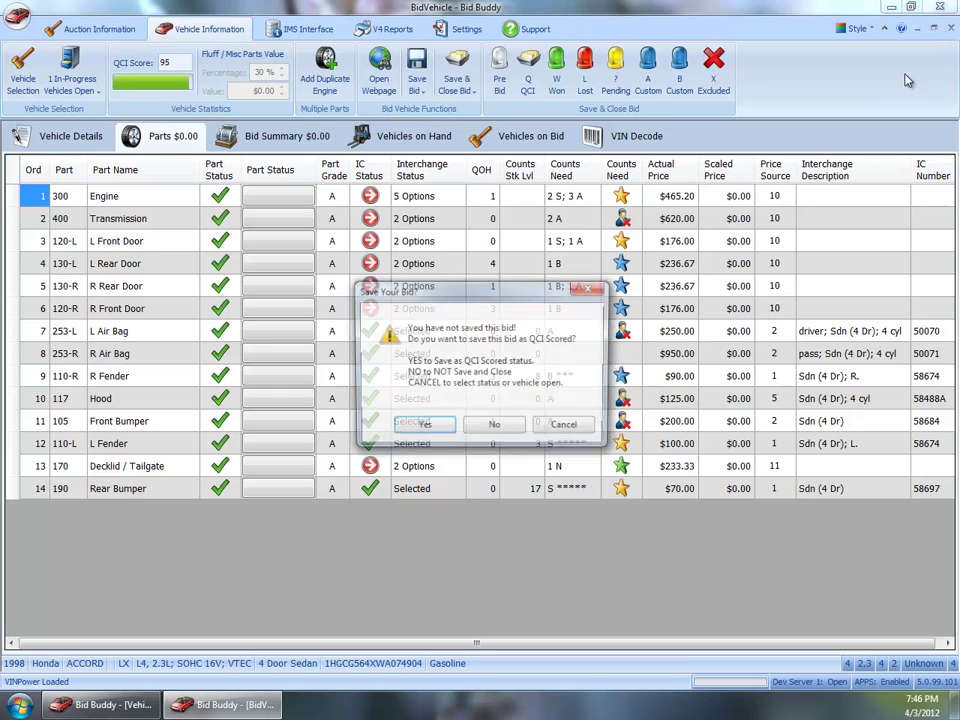
{"action": "left_click", "coordinate": [508, 429]}
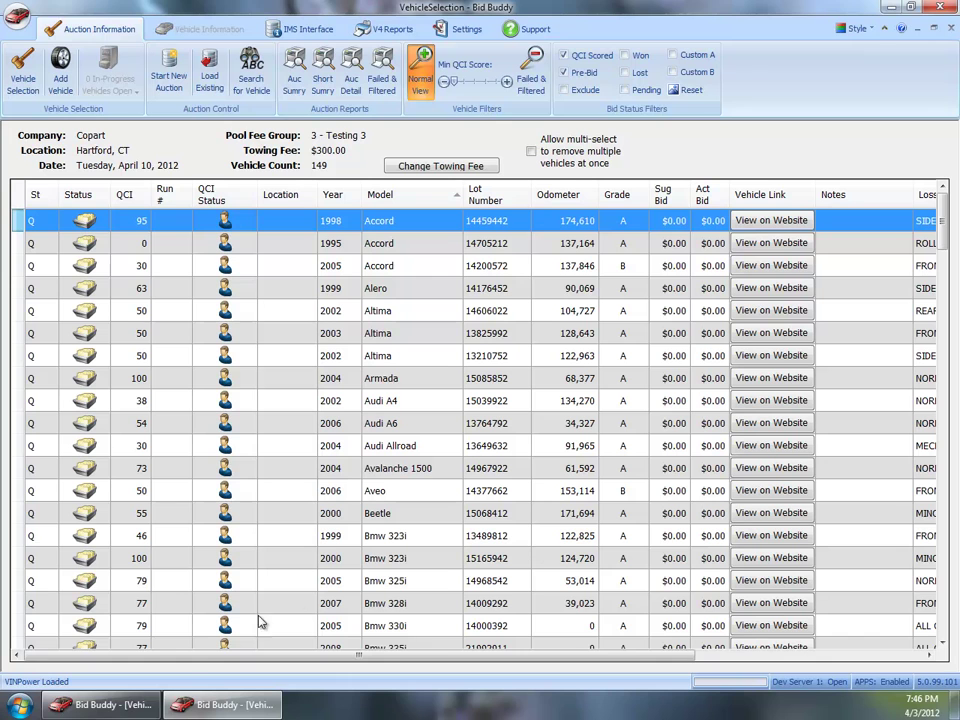
In the Dev Server 2 Bid Buddy window, set the 1998 Accord's engine, transmission and all four doors to Good
{"action": "mouse_move", "coordinate": [112, 707]}
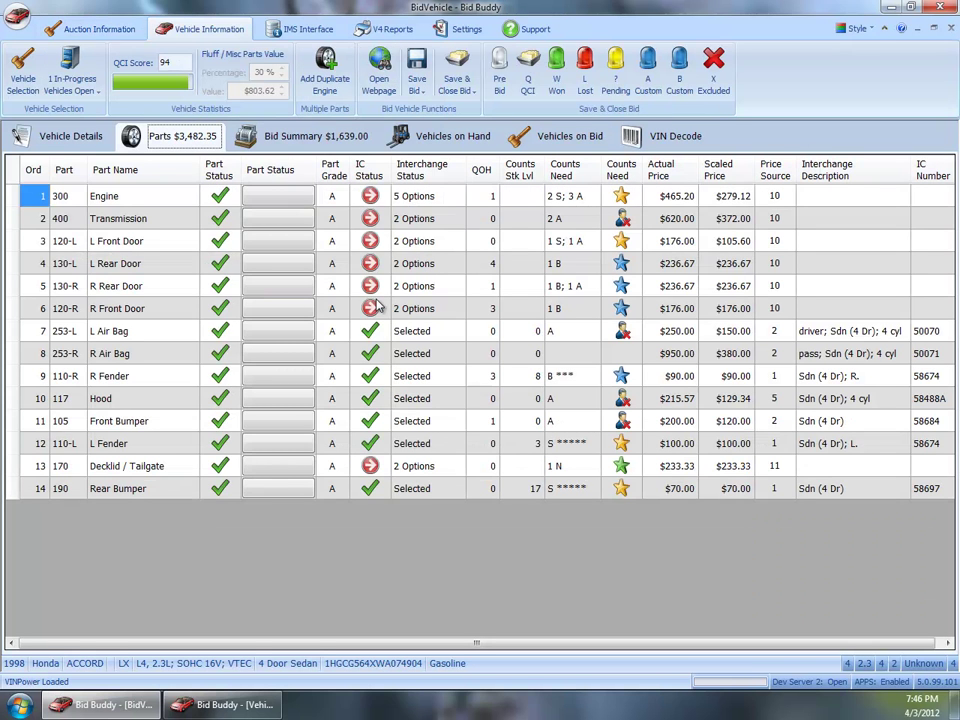
{"action": "left_click", "coordinate": [260, 197]}
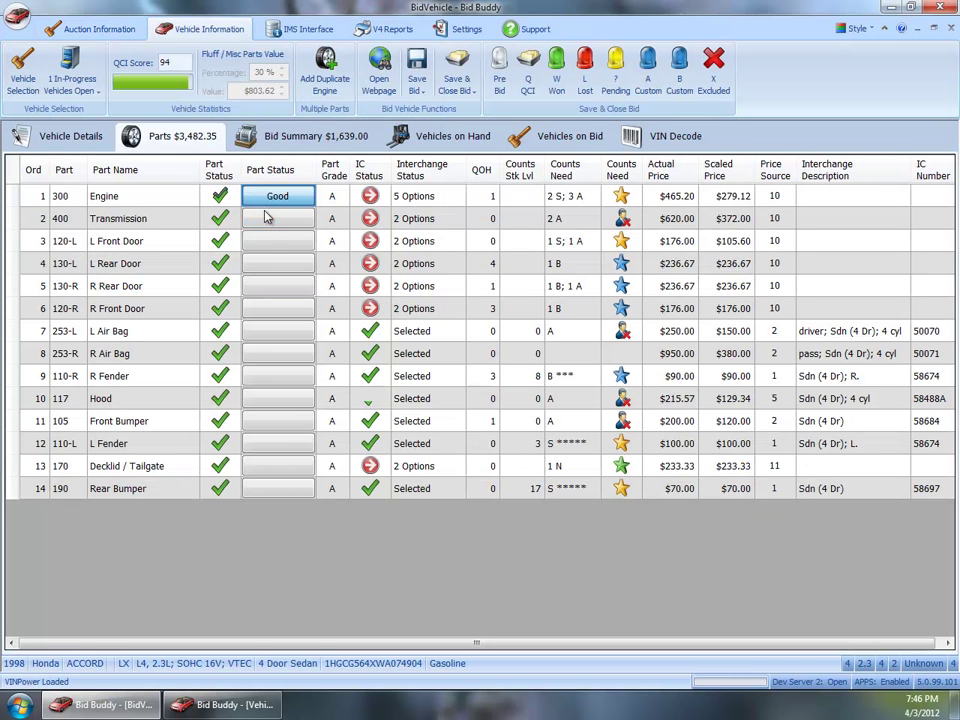
{"action": "left_click", "coordinate": [268, 218]}
{"action": "left_click", "coordinate": [268, 245]}
{"action": "left_click", "coordinate": [272, 265]}
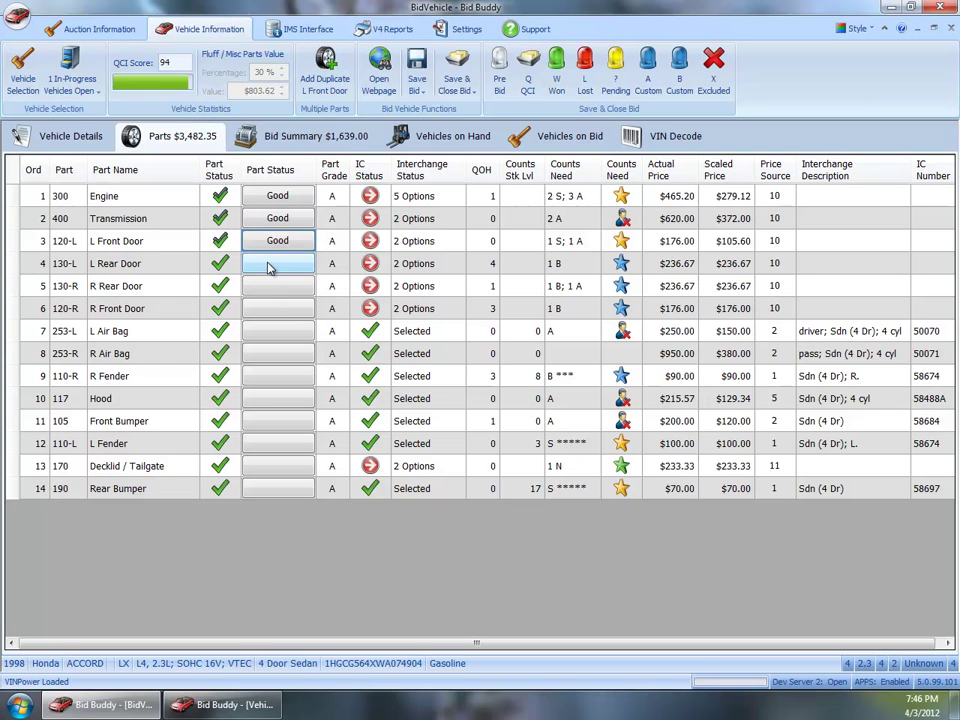
{"action": "left_click", "coordinate": [274, 290]}
{"action": "left_click", "coordinate": [278, 311]}
{"action": "left_click", "coordinate": [279, 311]}
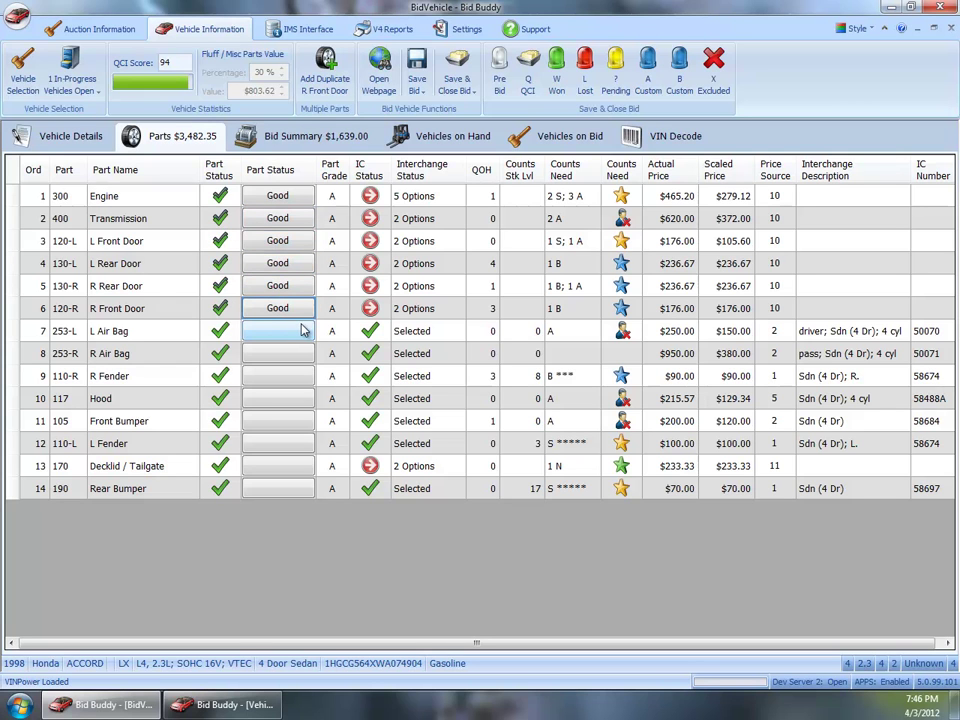
Set the part status of the left and right air bags to Bad
{"action": "left_click", "coordinate": [294, 337]}
{"action": "left_click", "coordinate": [294, 337]}
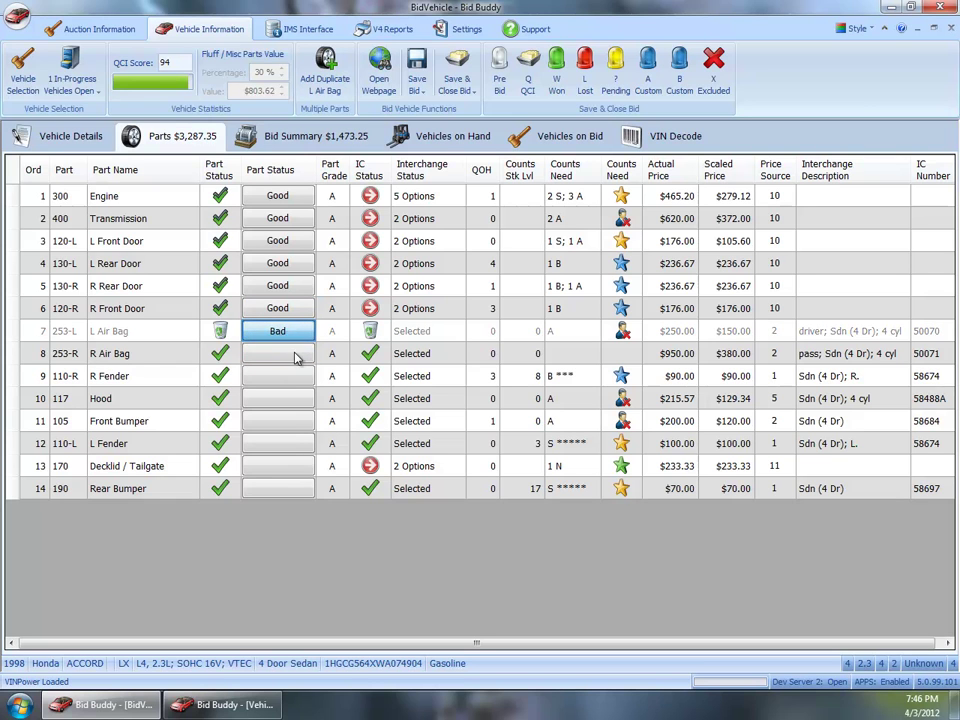
{"action": "left_click", "coordinate": [299, 360]}
{"action": "left_click", "coordinate": [299, 360]}
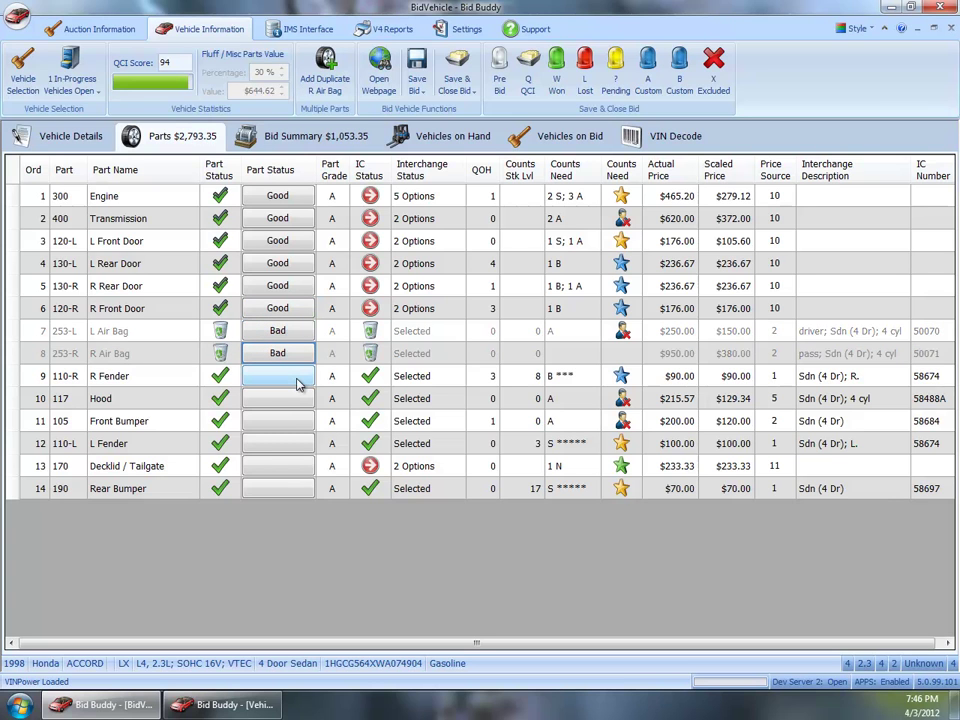
Set the part status of the hood, front bumper, right fender and left fender to Bad
{"action": "left_click", "coordinate": [293, 399]}
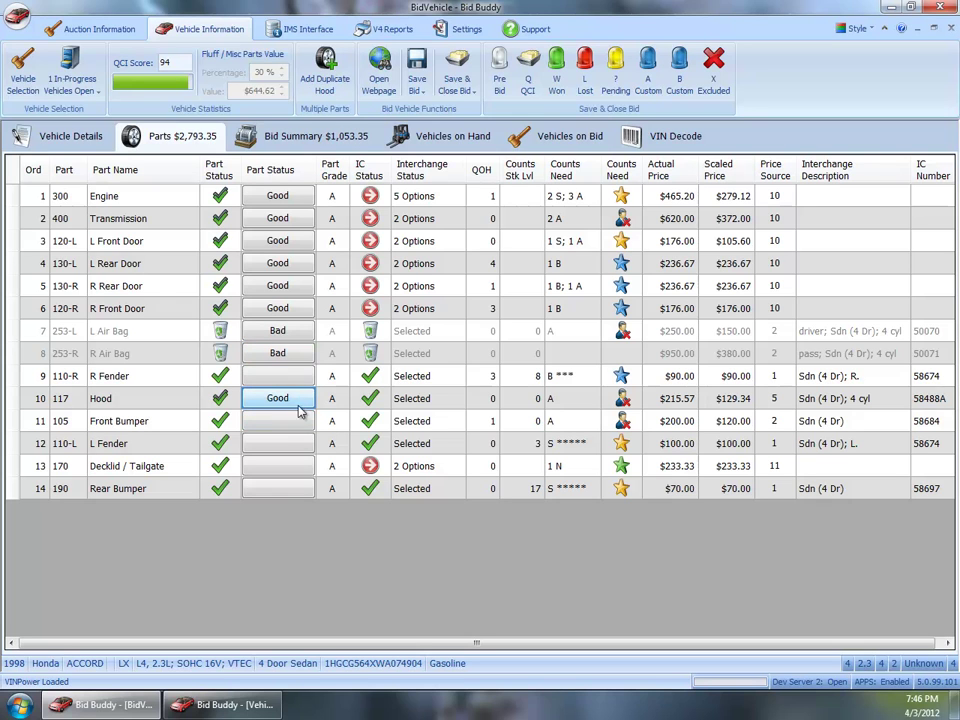
{"action": "left_click", "coordinate": [285, 404]}
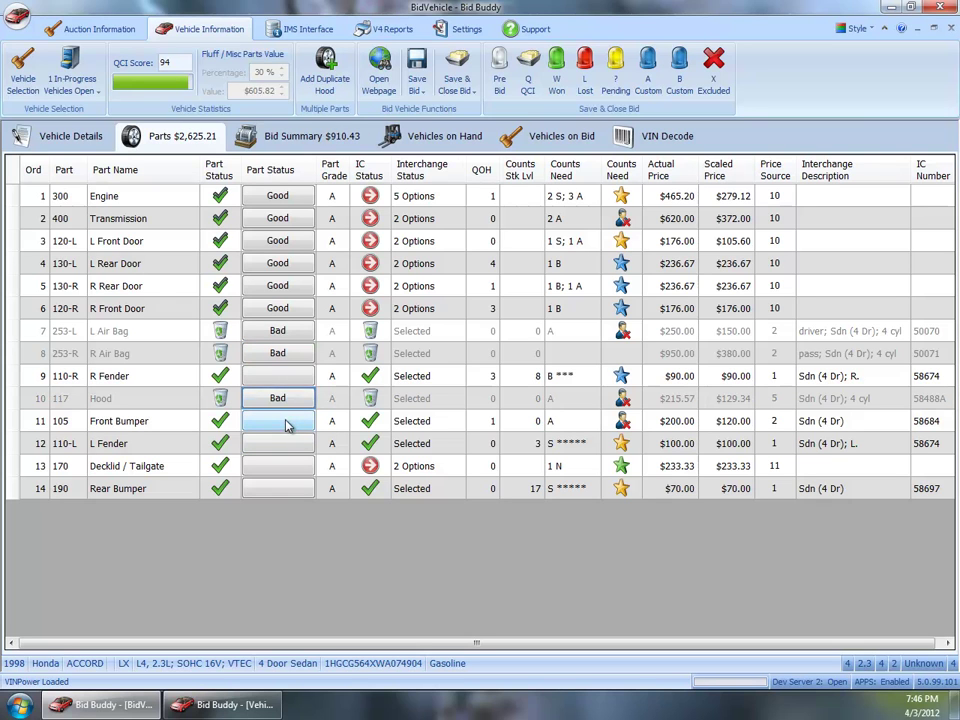
{"action": "left_click", "coordinate": [286, 422]}
{"action": "left_click", "coordinate": [300, 427]}
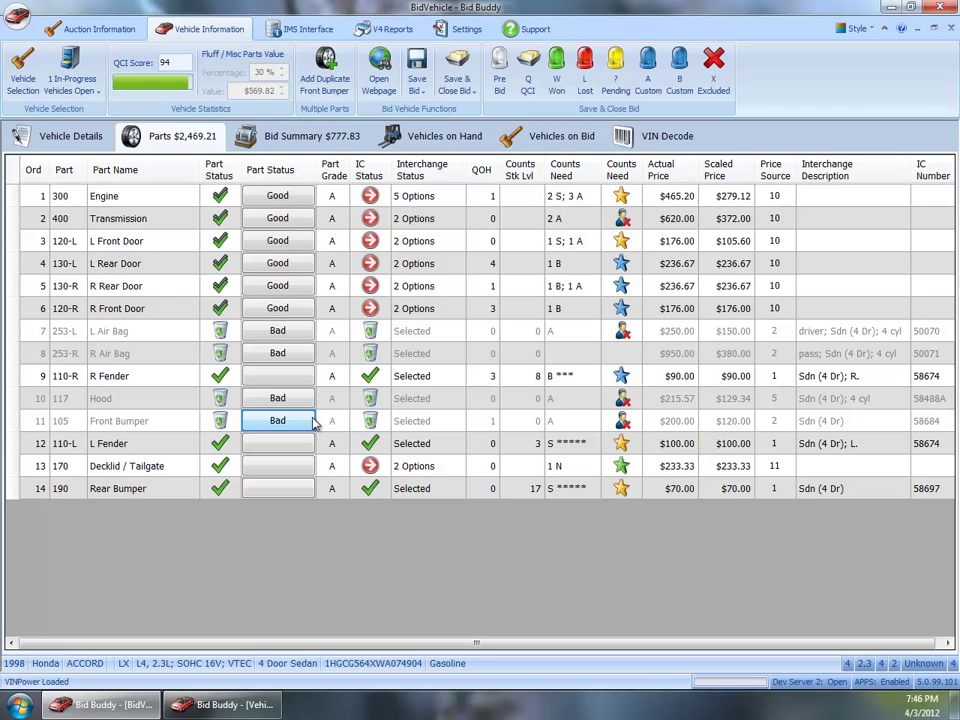
{"action": "left_click", "coordinate": [286, 376]}
{"action": "left_click", "coordinate": [290, 376]}
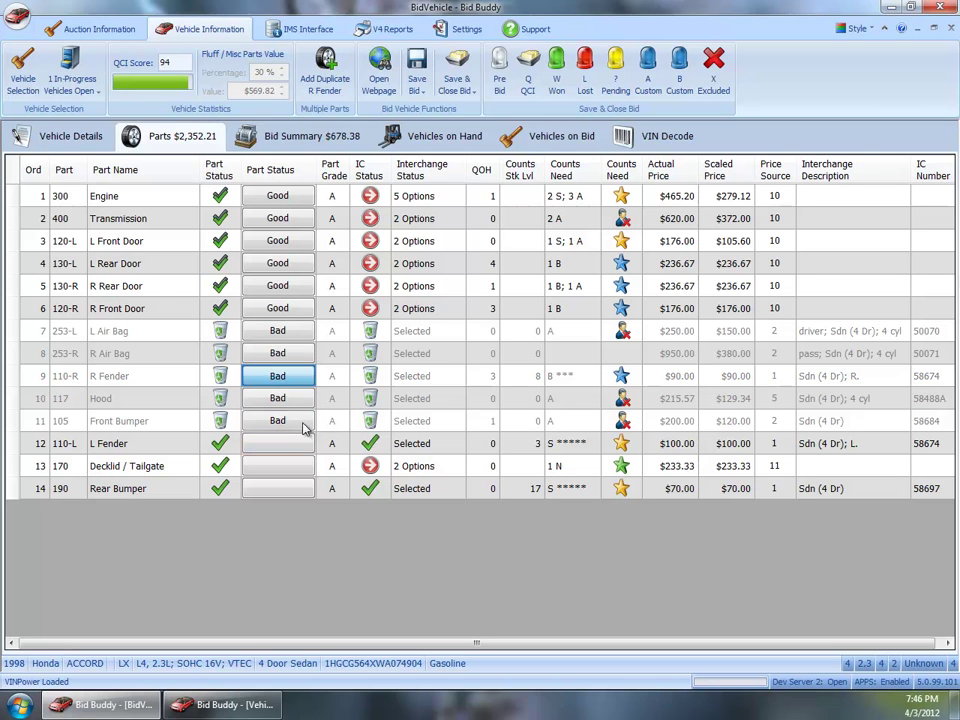
{"action": "left_click", "coordinate": [300, 445]}
{"action": "left_click", "coordinate": [300, 445]}
{"action": "left_click", "coordinate": [300, 445]}
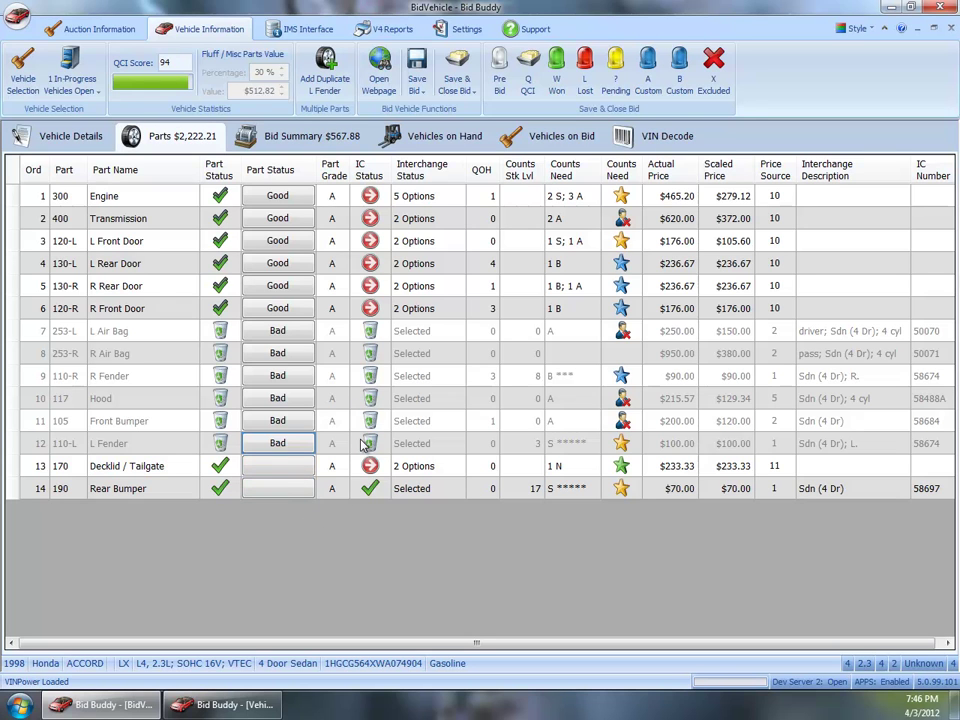
Choose the 2.3L EX (VTEC) w/o ULEV interchange for the engine and A.T.; 2.3L (4 cyl) for the transmission
{"action": "left_click", "coordinate": [413, 200]}
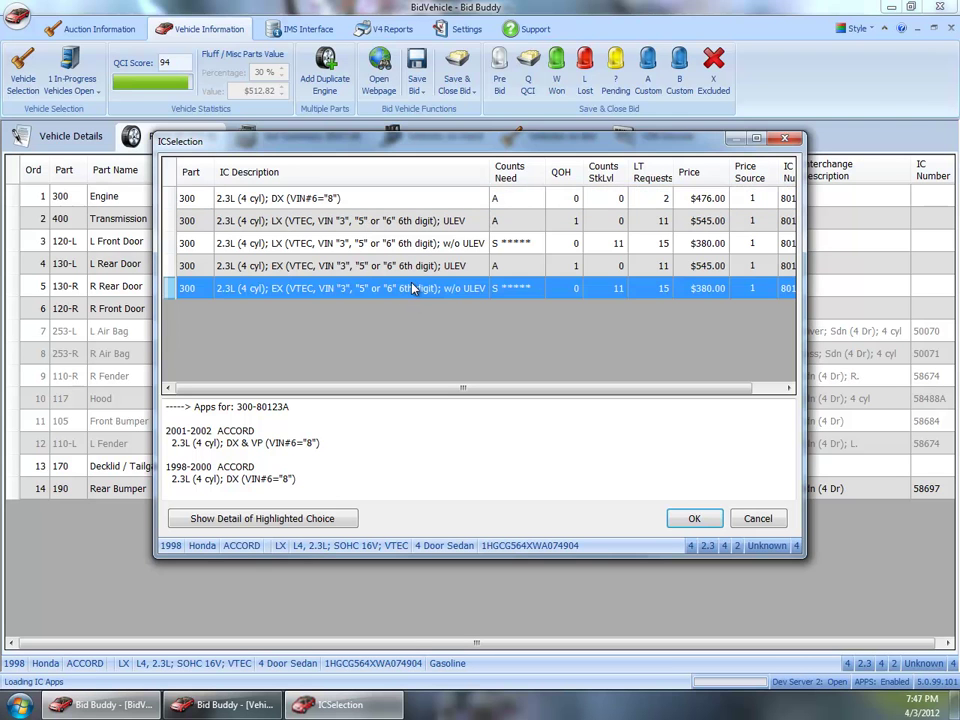
{"action": "double_click", "coordinate": [412, 288]}
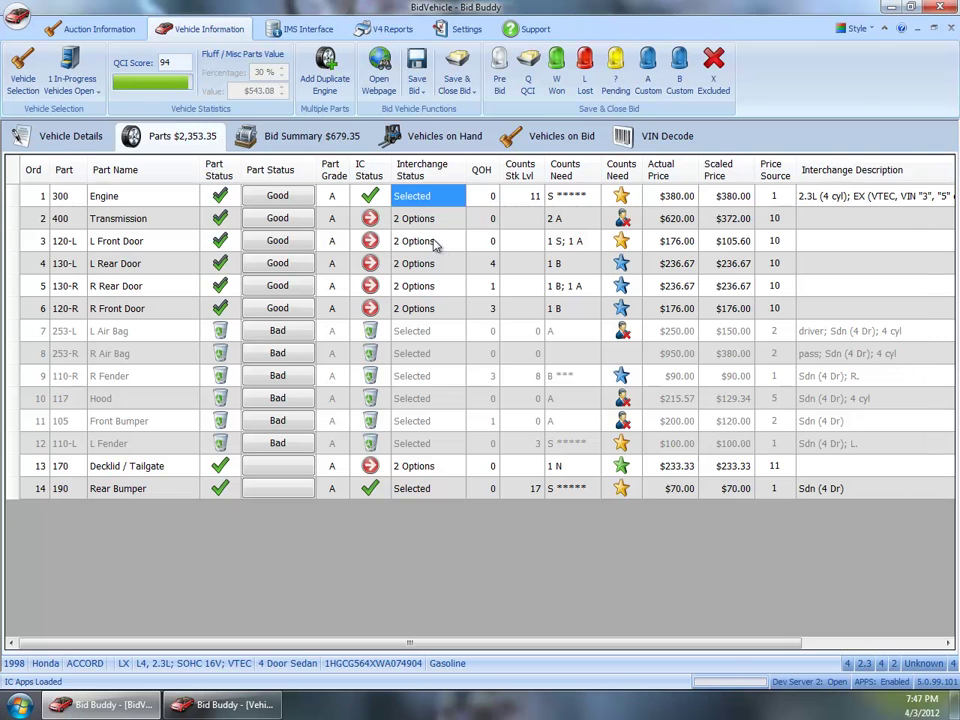
{"action": "double_click", "coordinate": [421, 222]}
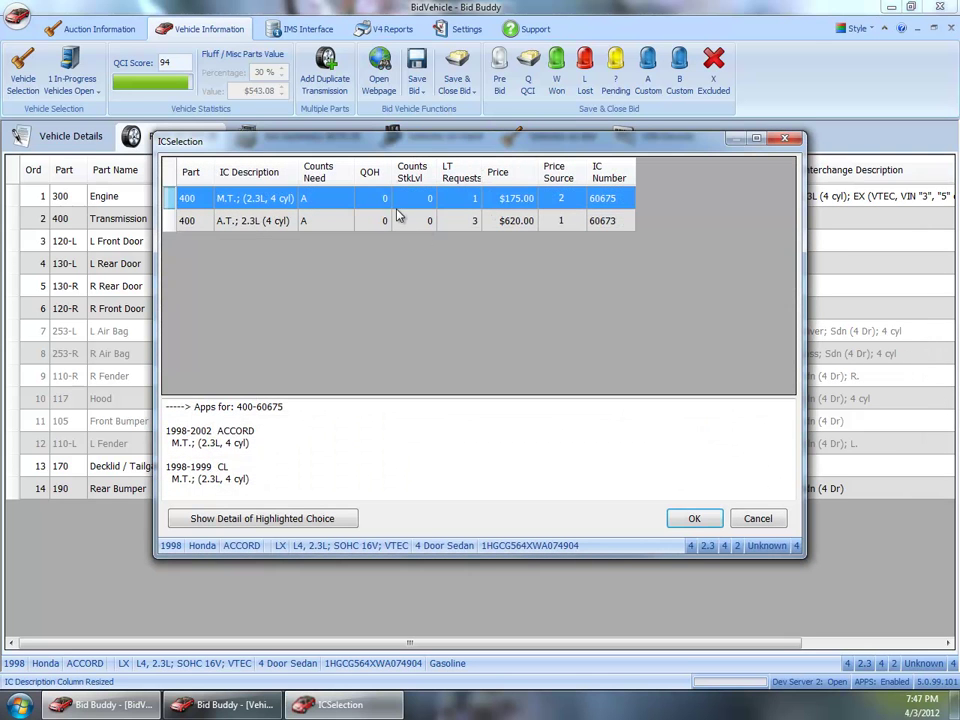
{"action": "left_click", "coordinate": [397, 220]}
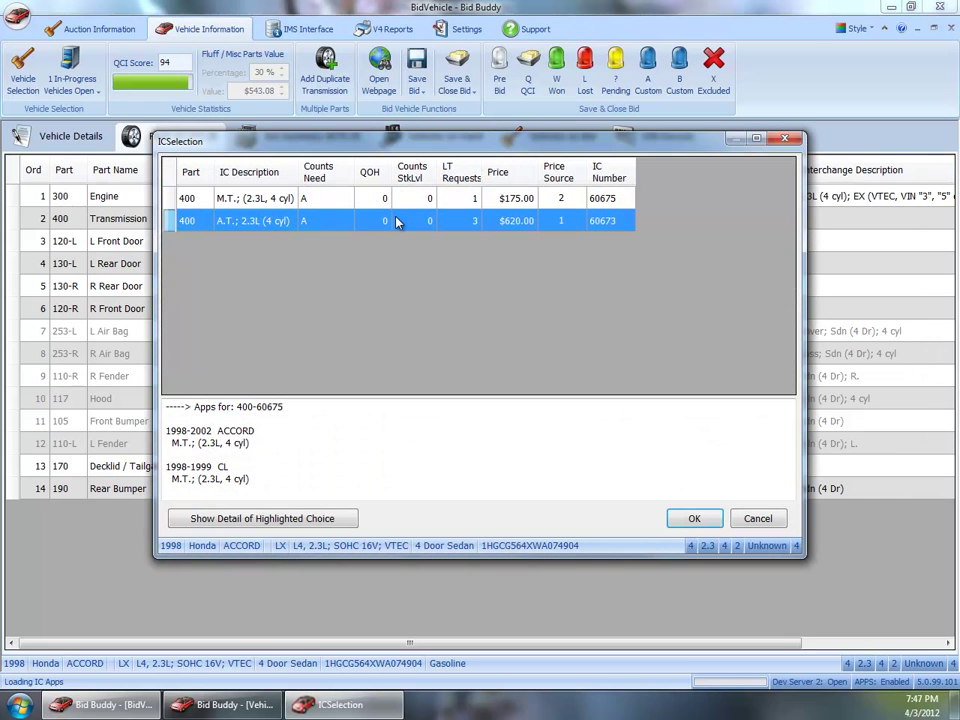
{"action": "double_click", "coordinate": [418, 226]}
Choose the electric interchange options for the left doors: Sdn (4 Dr); elec; L. for the front and elec; L. for the rear
{"action": "double_click", "coordinate": [417, 240]}
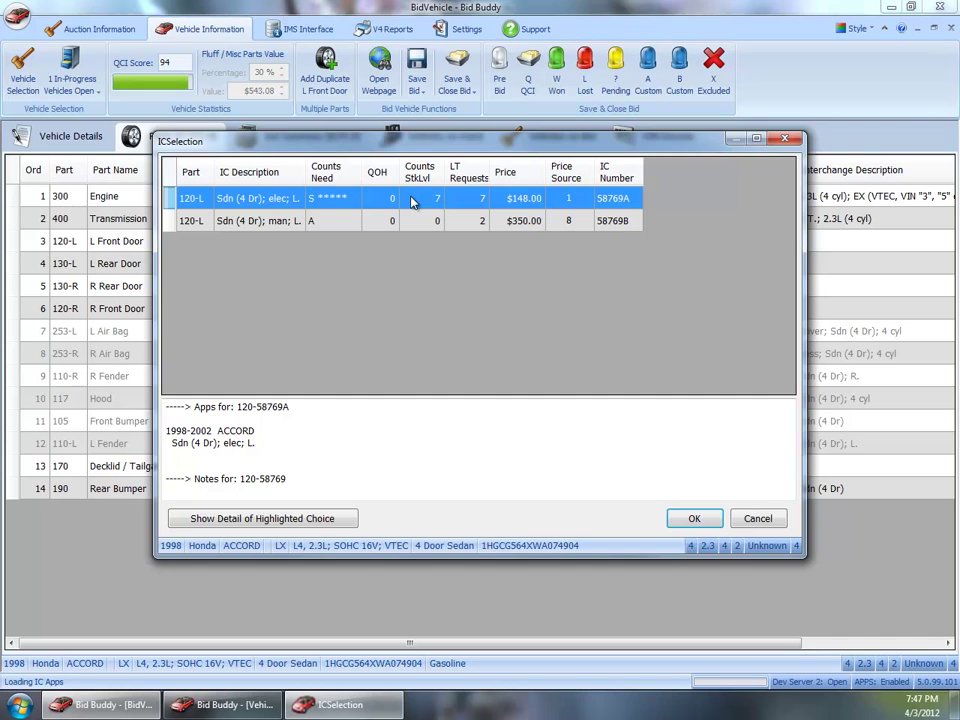
{"action": "double_click", "coordinate": [413, 202]}
{"action": "double_click", "coordinate": [438, 262]}
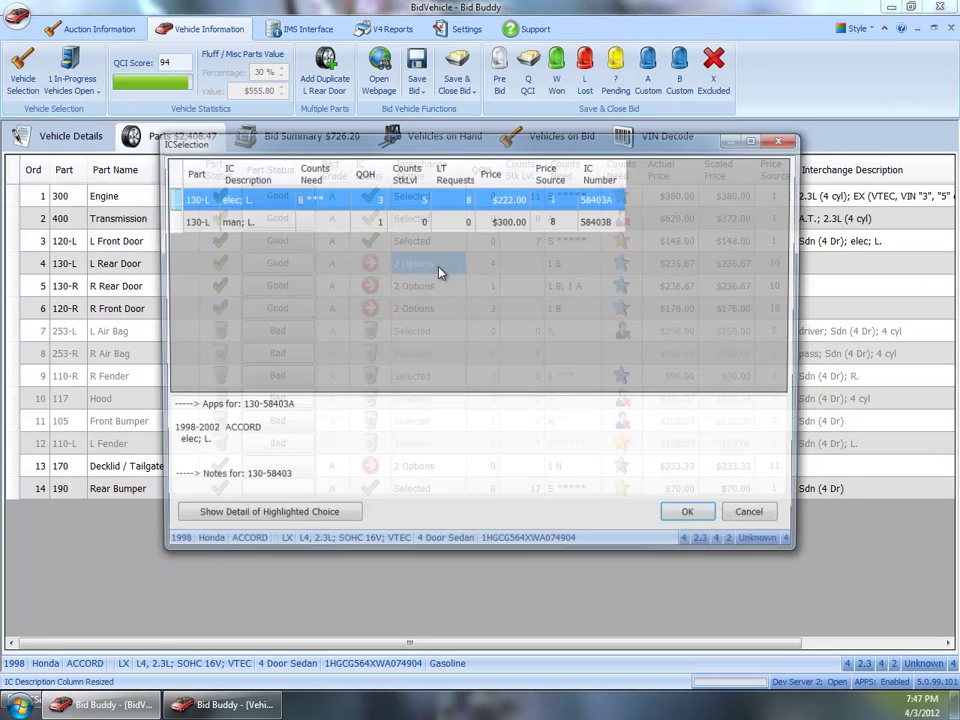
{"action": "double_click", "coordinate": [390, 198]}
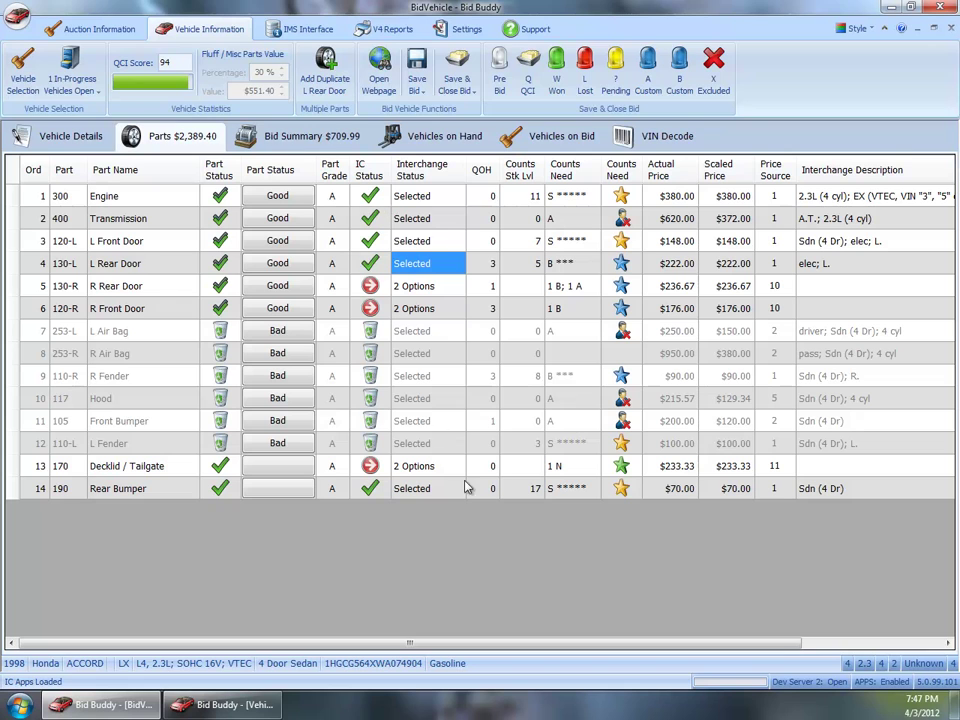
Set the rear bumper's part status to Exclude, and save and close the bid as Pre-Bid
{"action": "left_click", "coordinate": [280, 498]}
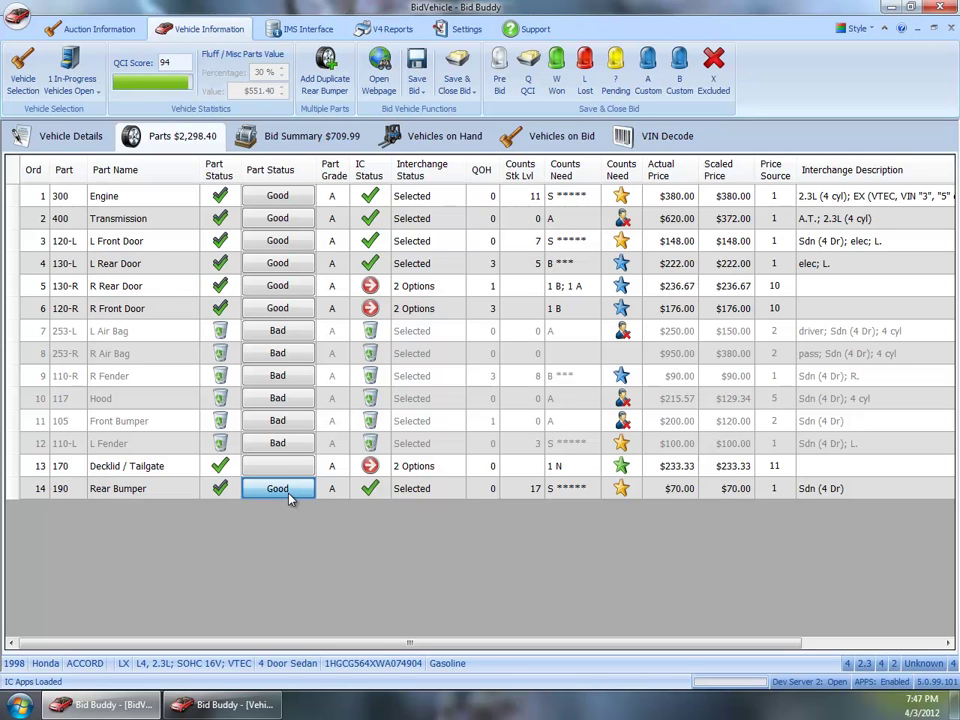
{"action": "left_click", "coordinate": [288, 494]}
{"action": "left_click", "coordinate": [288, 494]}
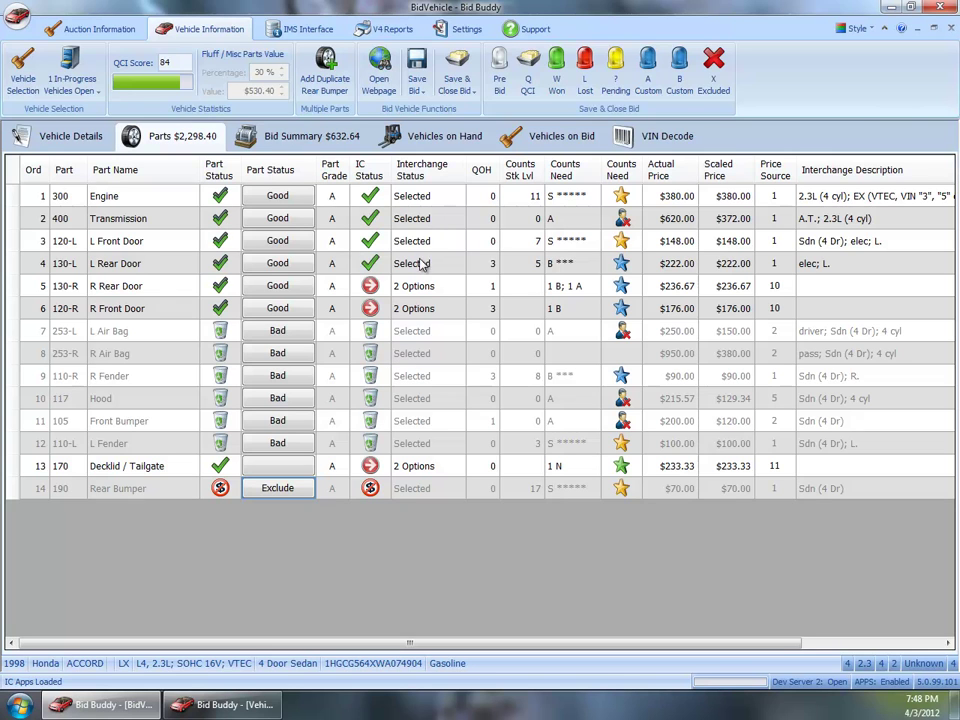
{"action": "left_click", "coordinate": [499, 67]}
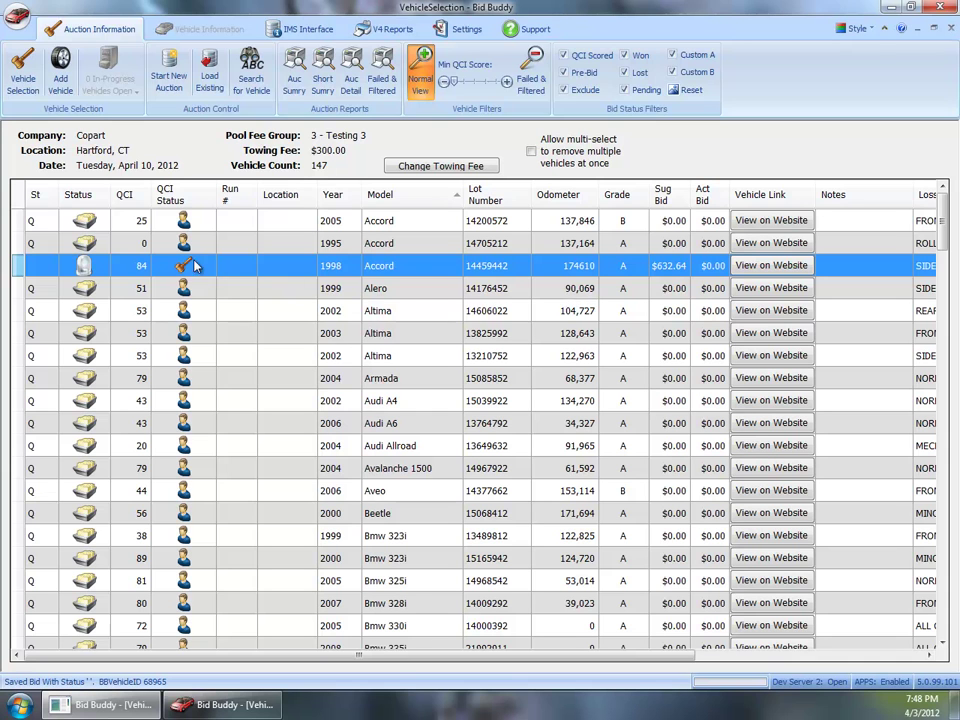
In the other Bid Buddy window, start a new Copart auction and evaluate the Hartford, CT list for Tue, Apr 10
{"action": "mouse_move", "coordinate": [184, 268]}
{"action": "mouse_move", "coordinate": [183, 246]}
{"action": "left_click", "coordinate": [236, 708]}
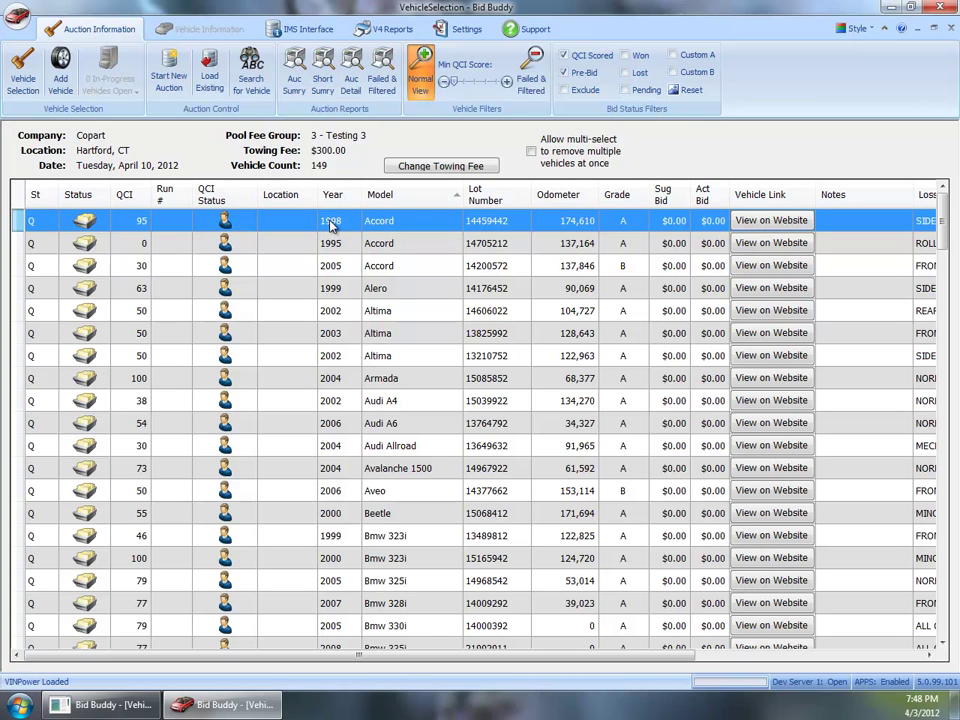
{"action": "left_click", "coordinate": [179, 88]}
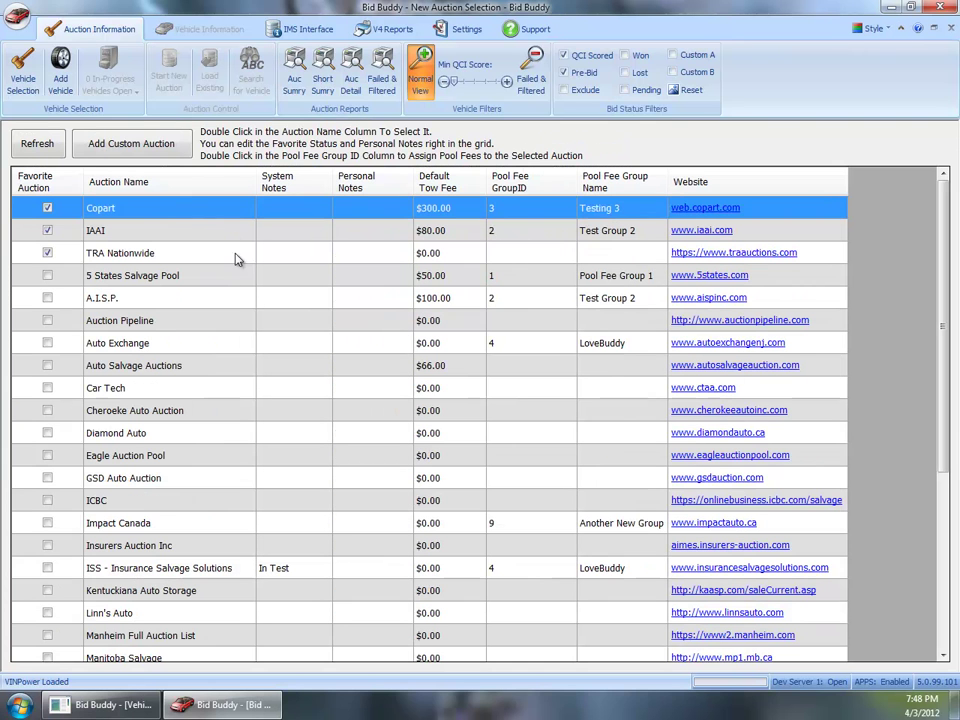
{"action": "double_click", "coordinate": [235, 208]}
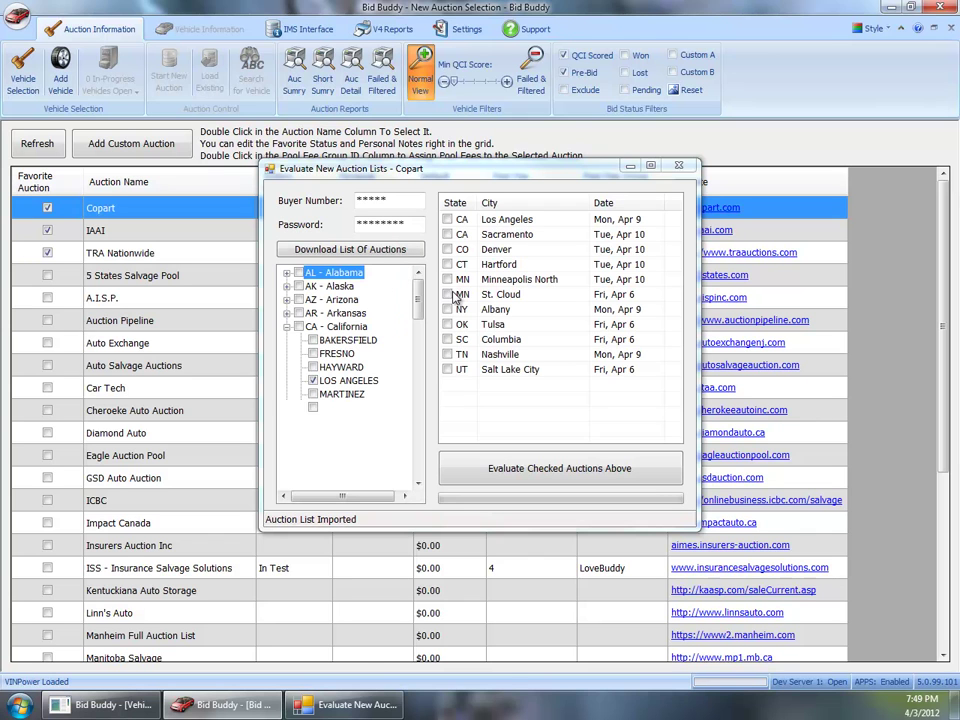
{"action": "left_click", "coordinate": [447, 264]}
{"action": "left_click", "coordinate": [445, 468]}
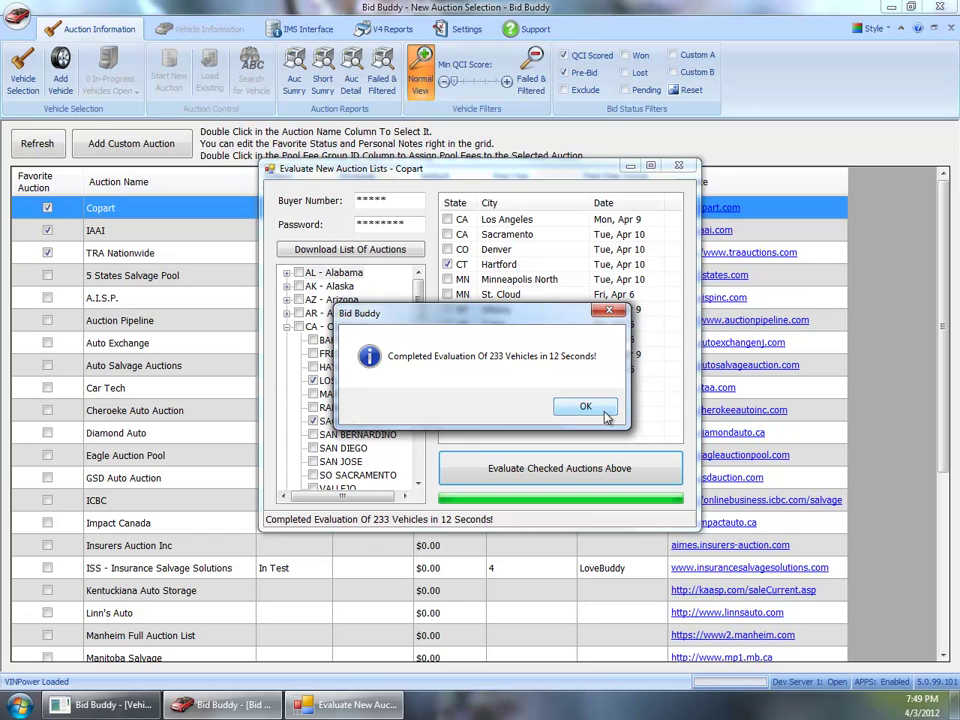
{"action": "left_click", "coordinate": [586, 407]}
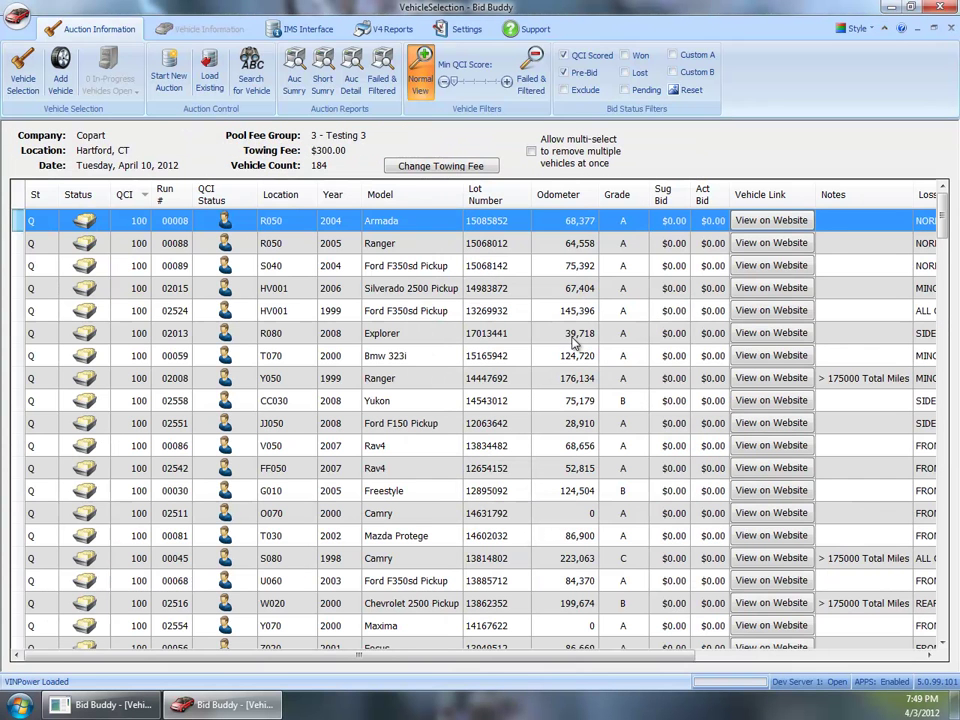
Sort the vehicle list by QCI status and open the 1998 Accord's bid details
{"action": "left_click", "coordinate": [208, 190]}
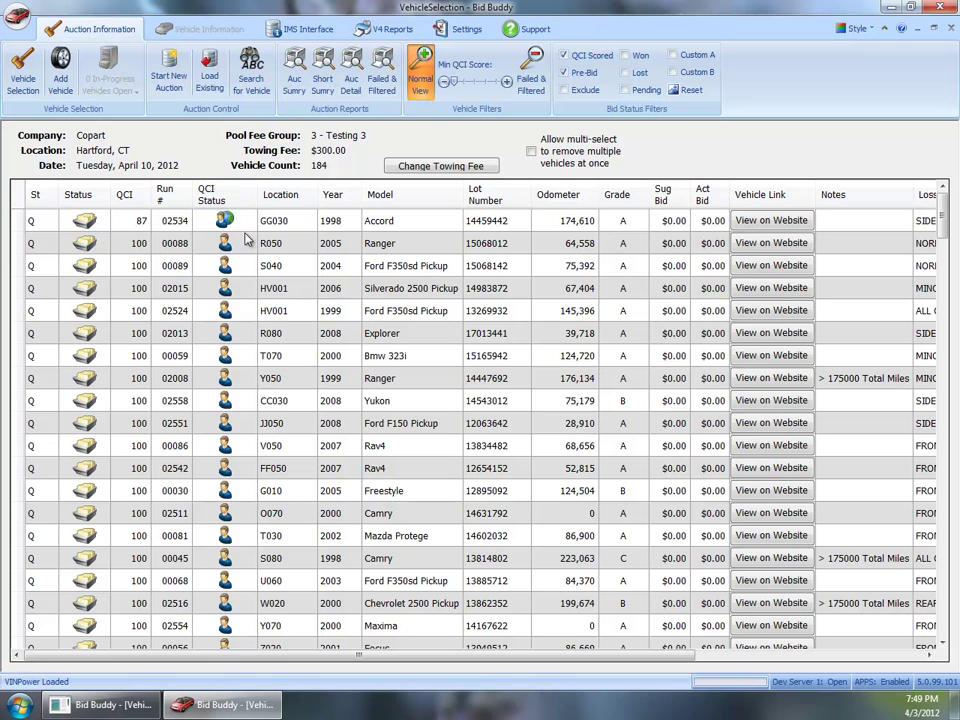
{"action": "left_click", "coordinate": [250, 219]}
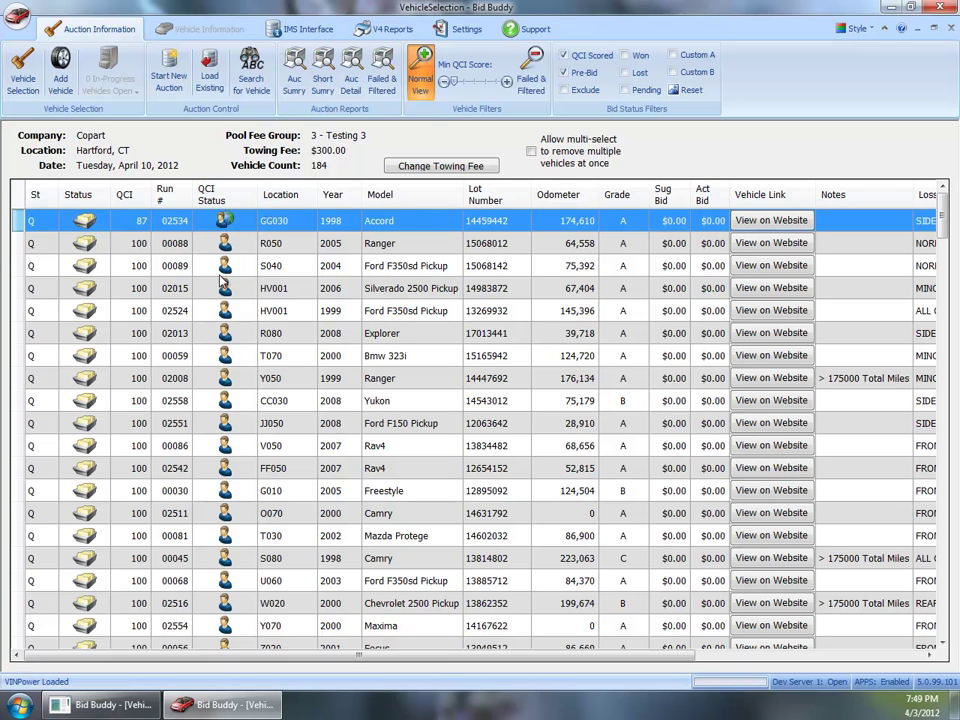
{"action": "mouse_move", "coordinate": [230, 222]}
{"action": "double_click", "coordinate": [297, 222]}
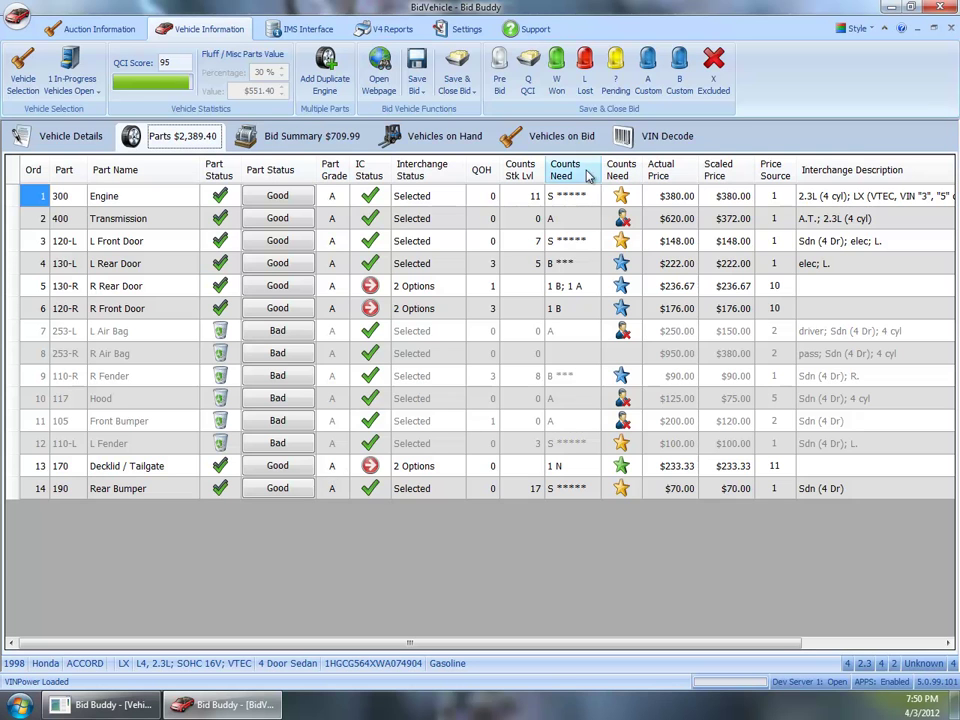
Examine the Accord's vehicles on bid, and the APPS inventory and APPS pricing details of the engine's selected interchange
{"action": "left_click", "coordinate": [533, 137]}
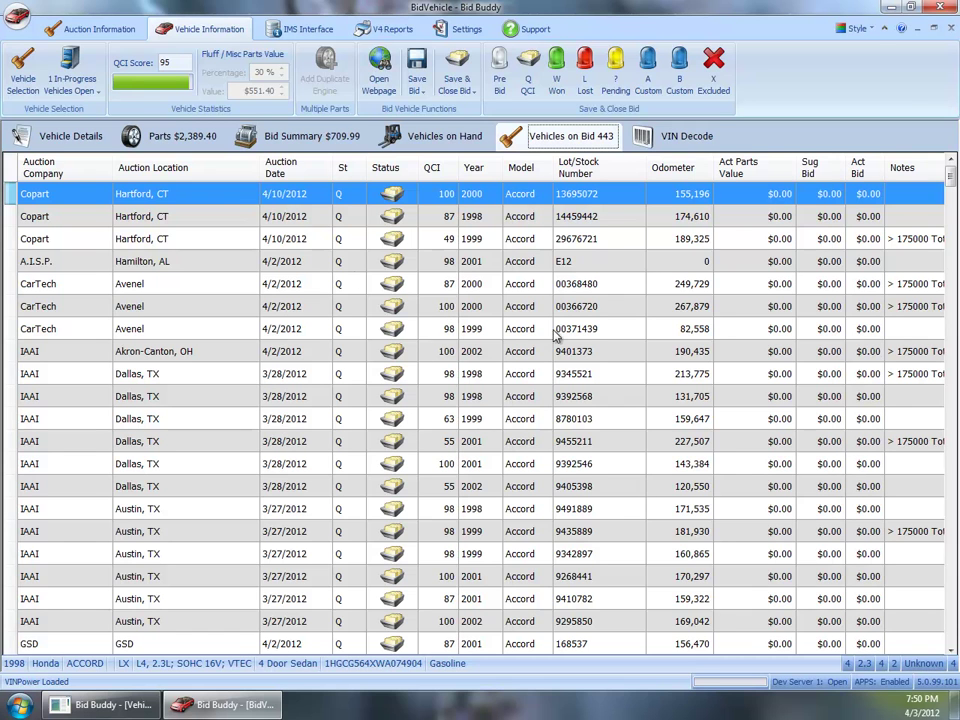
{"action": "left_click", "coordinate": [146, 138]}
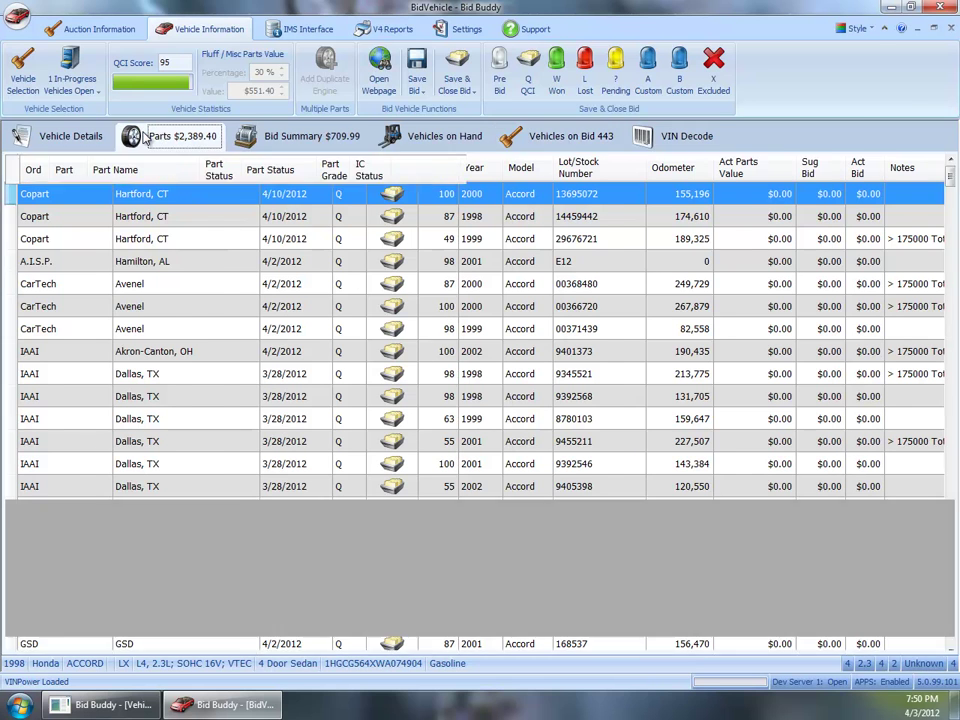
{"action": "left_click", "coordinate": [435, 198]}
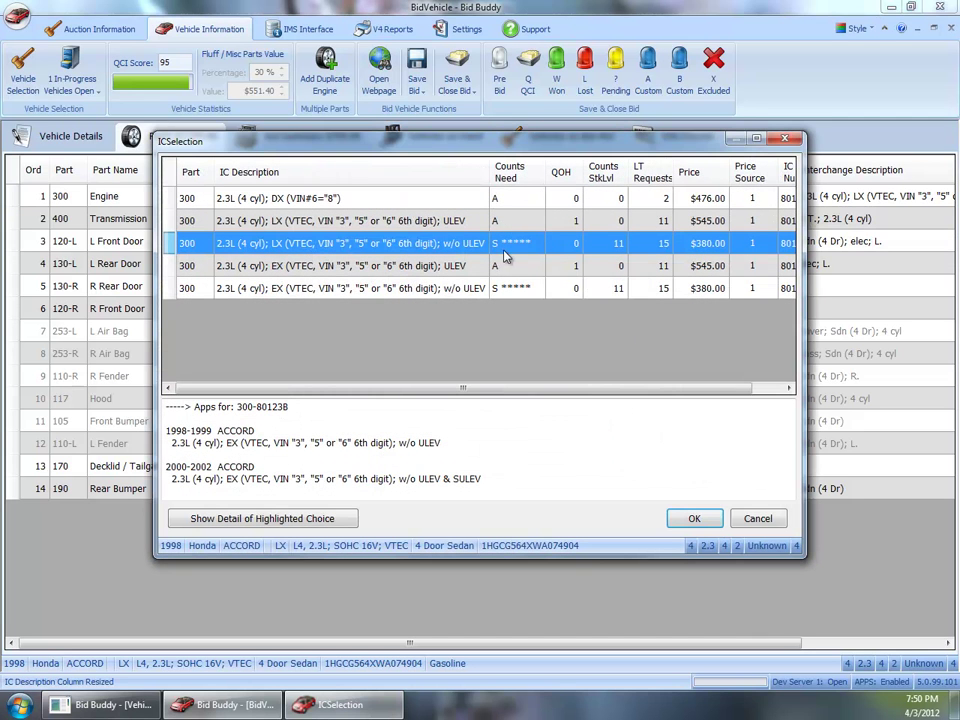
{"action": "left_click", "coordinate": [265, 527]}
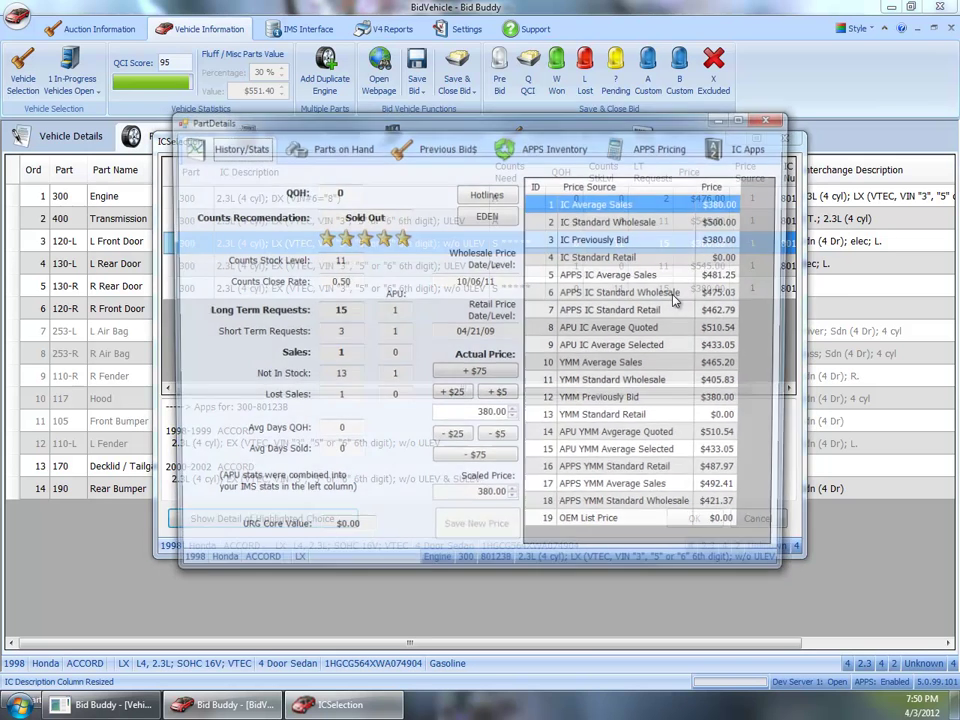
{"action": "left_click", "coordinate": [533, 155]}
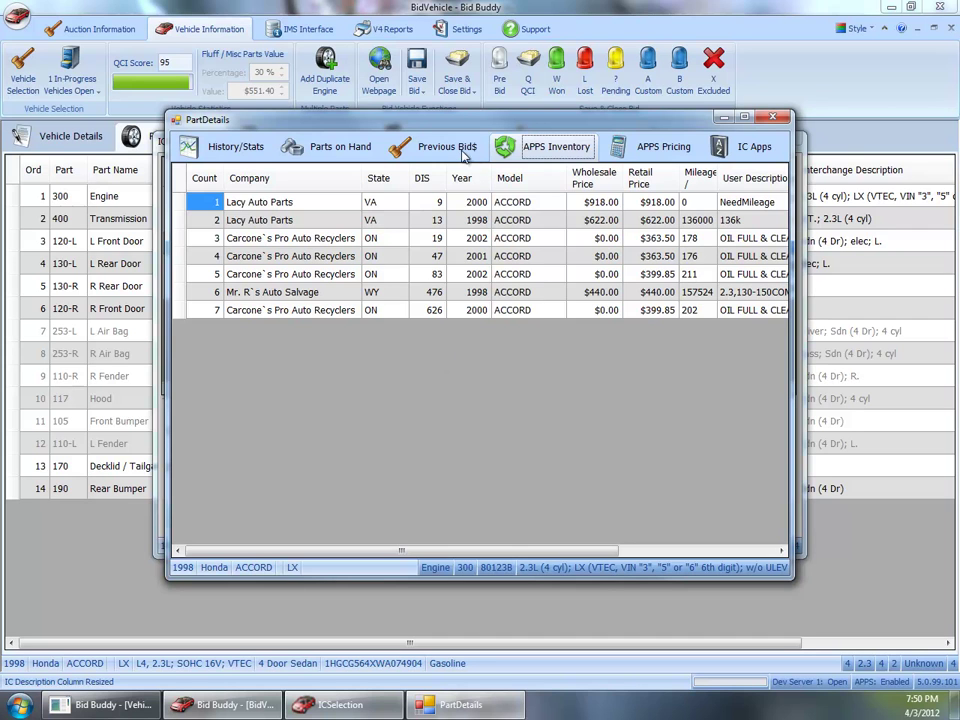
{"action": "left_click", "coordinate": [670, 147]}
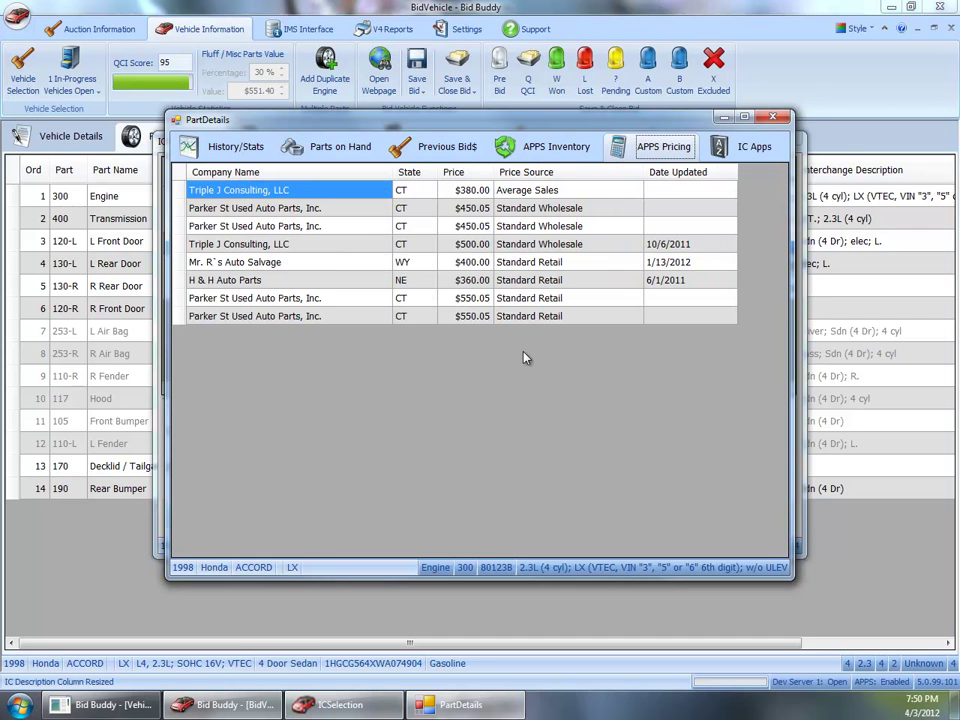
{"action": "left_click", "coordinate": [535, 150]}
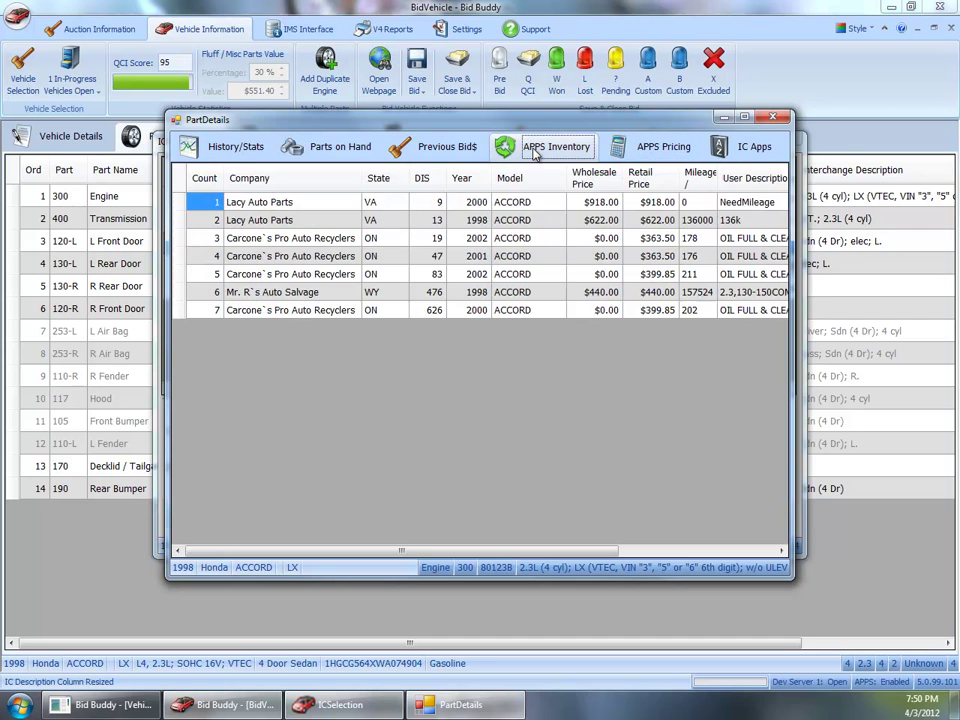
{"action": "left_click", "coordinate": [650, 150]}
{"action": "left_click", "coordinate": [772, 117]}
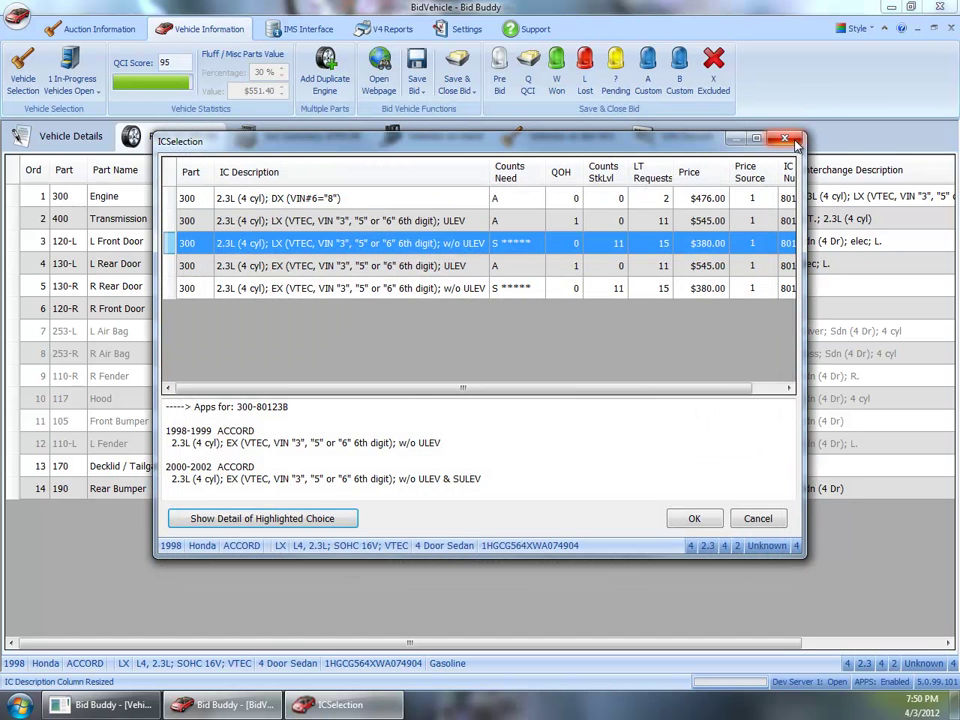
{"action": "left_click", "coordinate": [786, 139]}
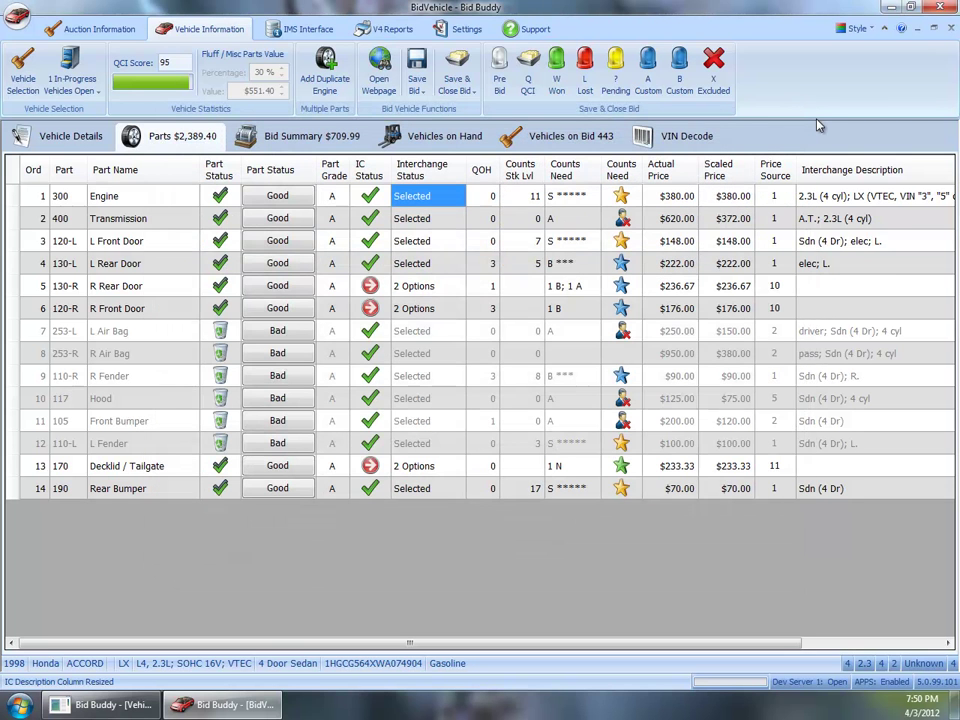